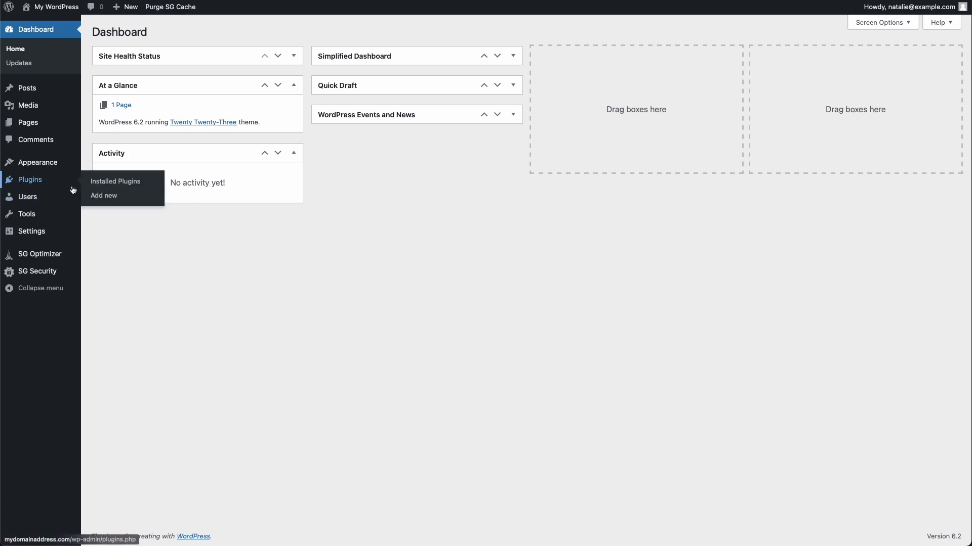
Find the Elementor Website Builder plugin by searching for "elementor", then install and activate it.
left_click(47, 188)
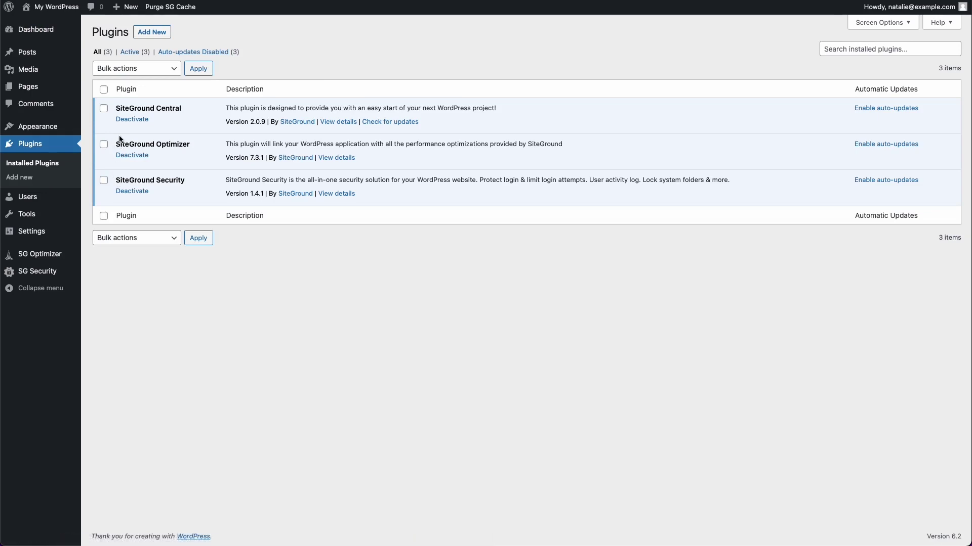
left_click(156, 34)
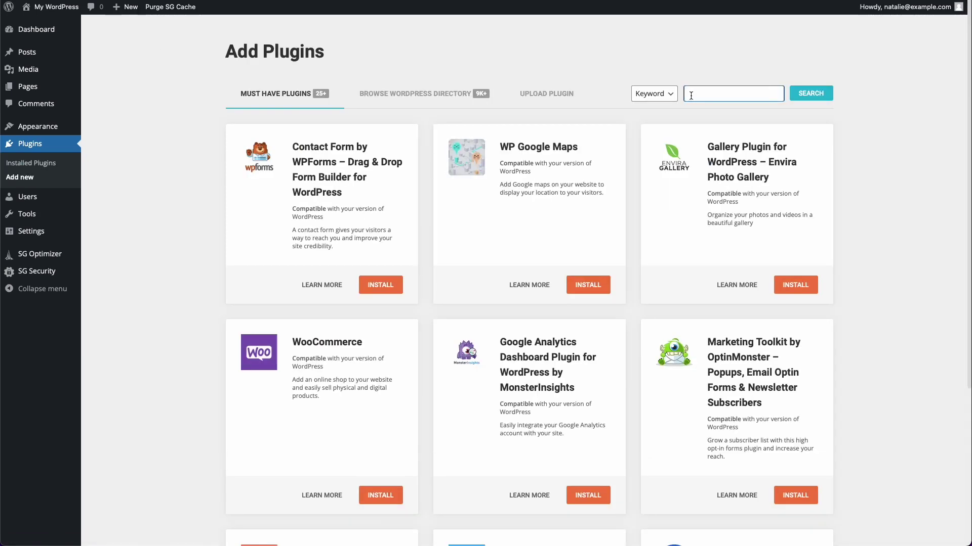
type("elementor")
key("Return")
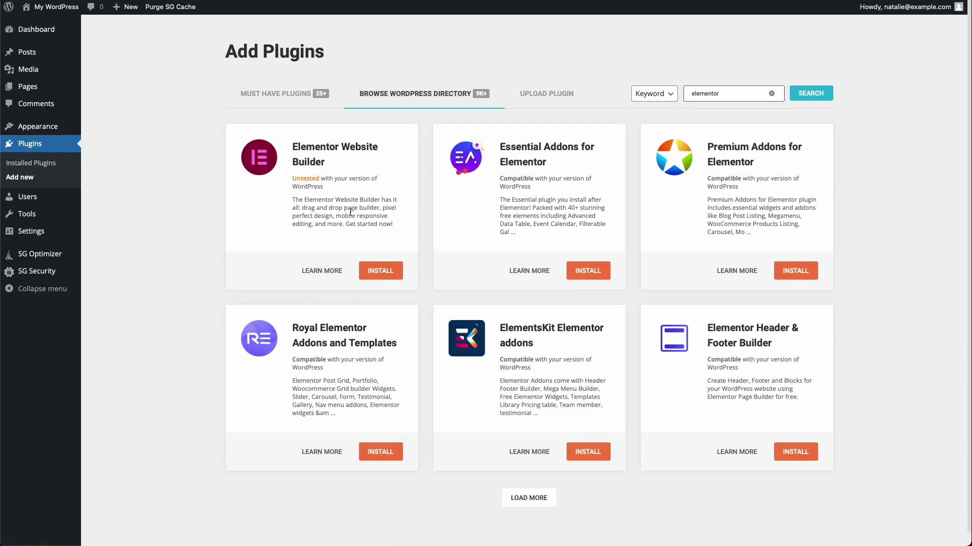
left_click(379, 272)
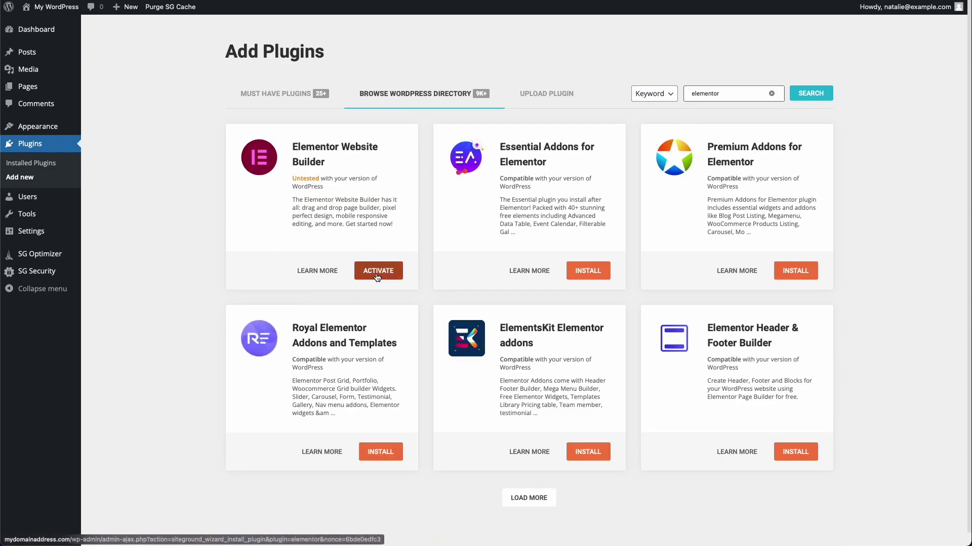
left_click(377, 276)
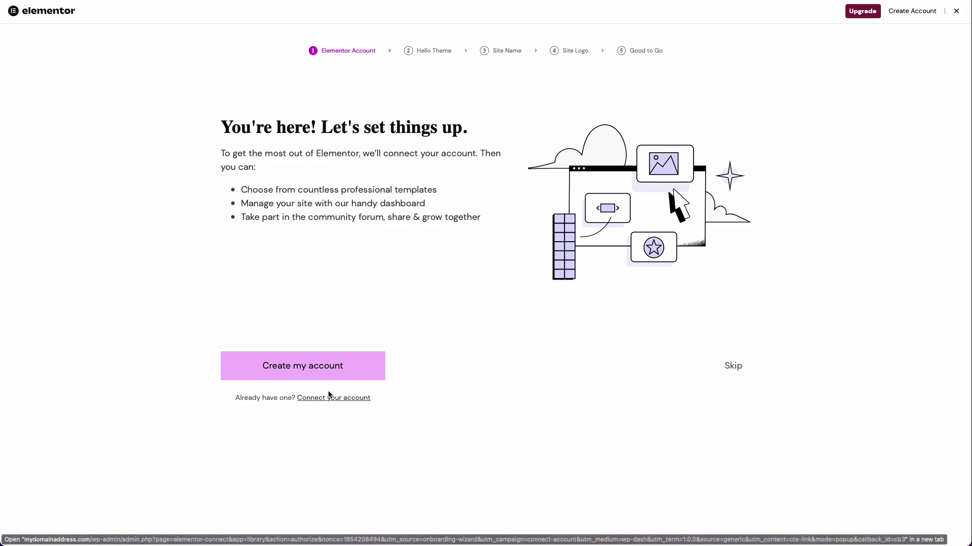
Skip connecting an Elementor account in the setup wizard and continue with the Hello Theme.
left_click(742, 367)
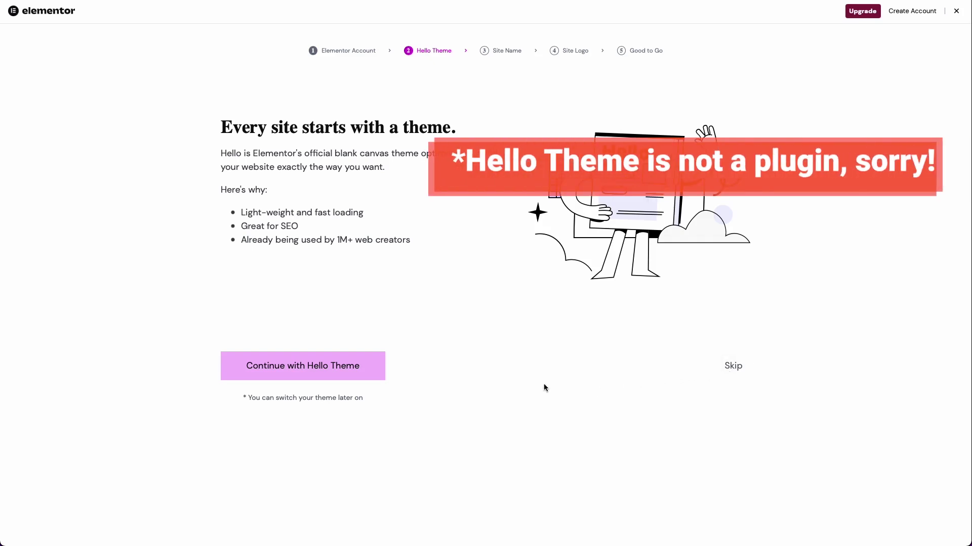
left_click(357, 361)
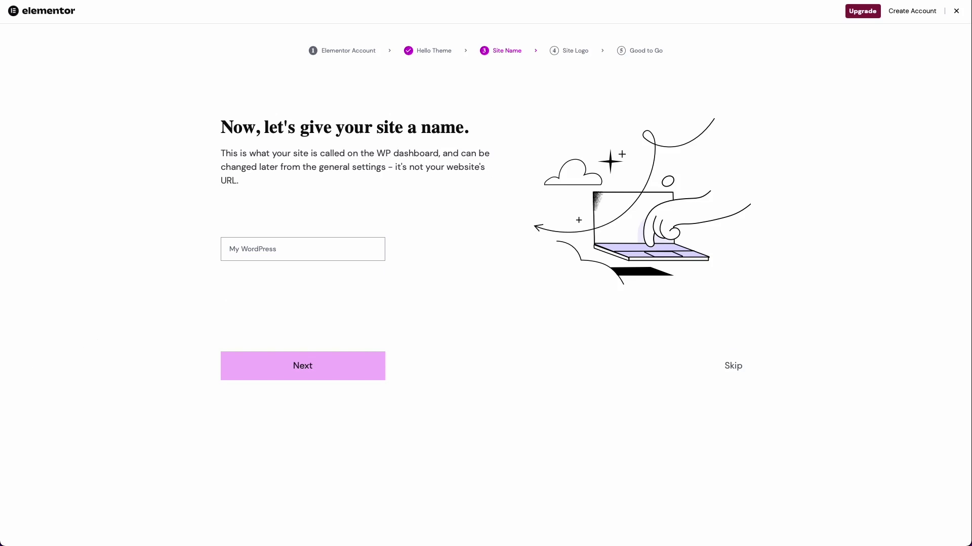
Name the site "Faded Memories" and continue to the logo stage of the setup.
triple_click(253, 249)
type("FadedMemories")
left_click(250, 248)
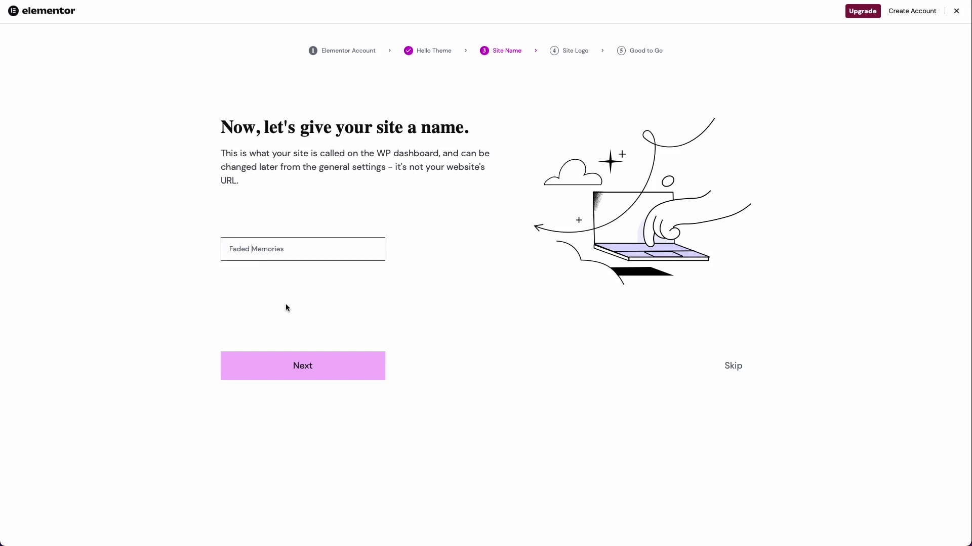
key("End")
left_click(320, 365)
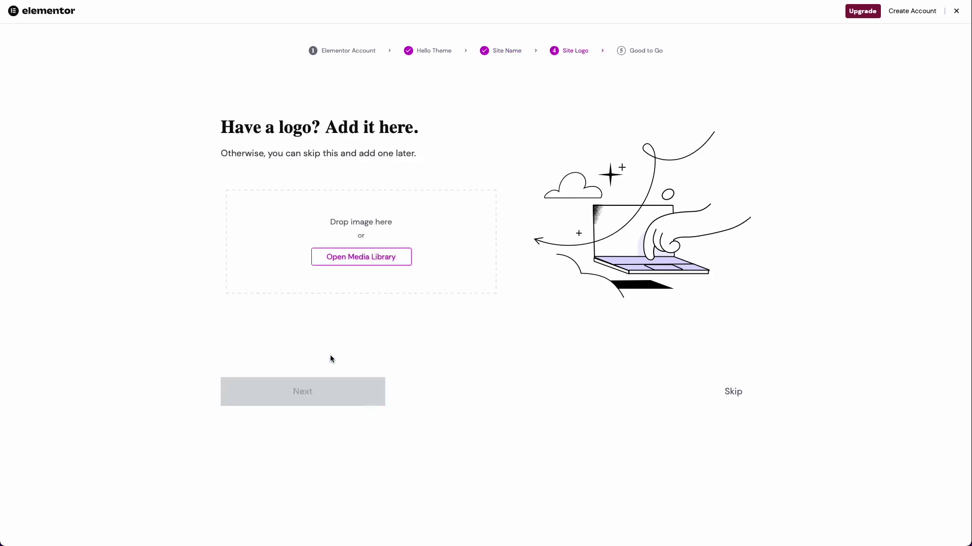
Upload camera-emoji.png to the media library and set it as the site logo.
left_click(338, 258)
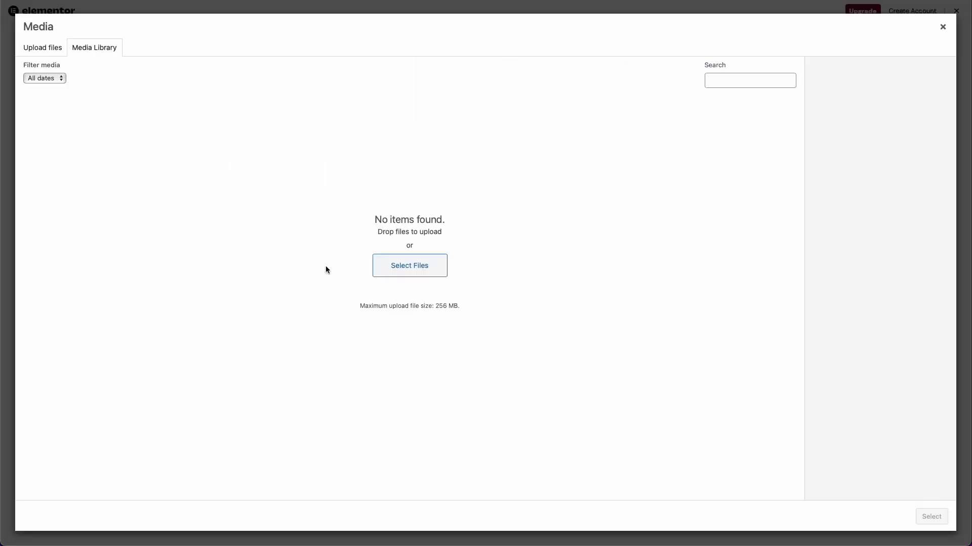
left_click(55, 54)
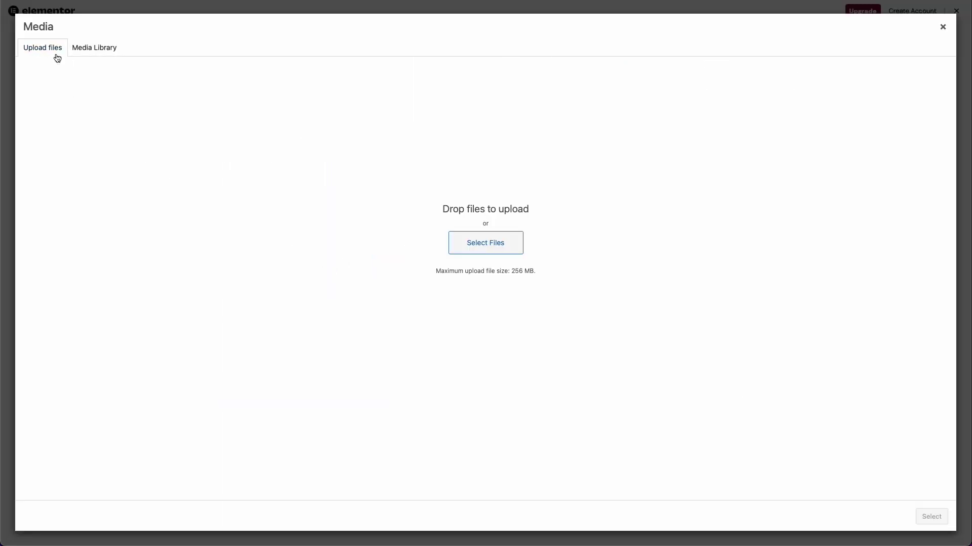
left_click_drag(1, 264, 154, 261)
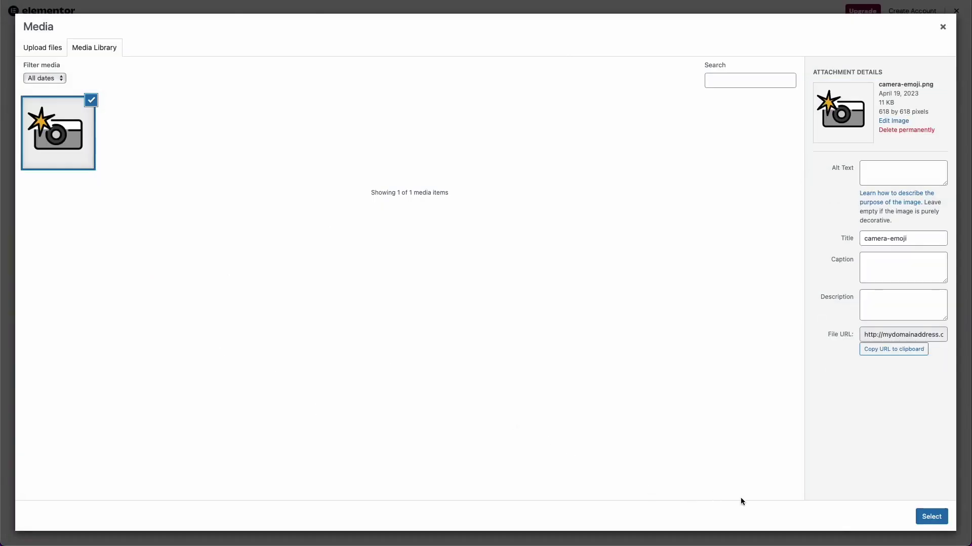
left_click(931, 516)
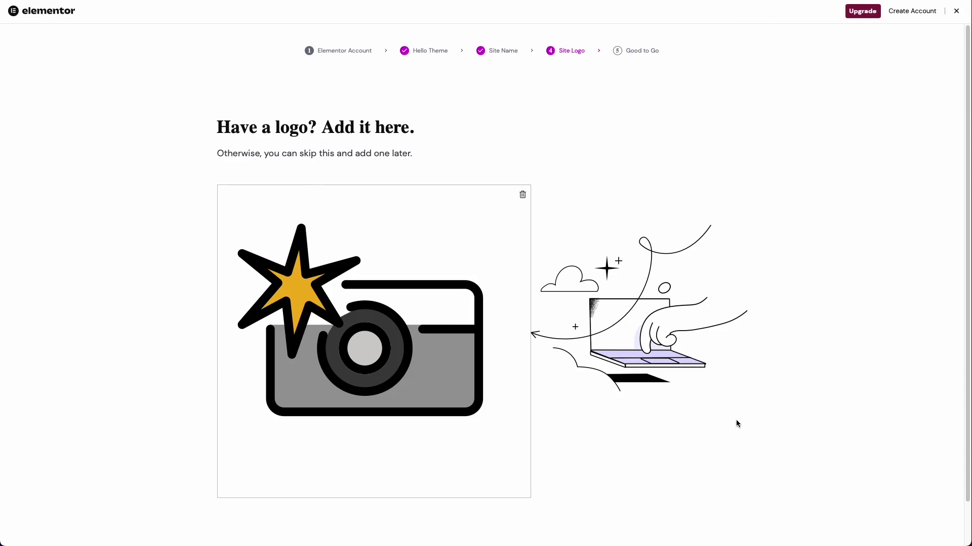
scroll(736, 420, "down", 1)
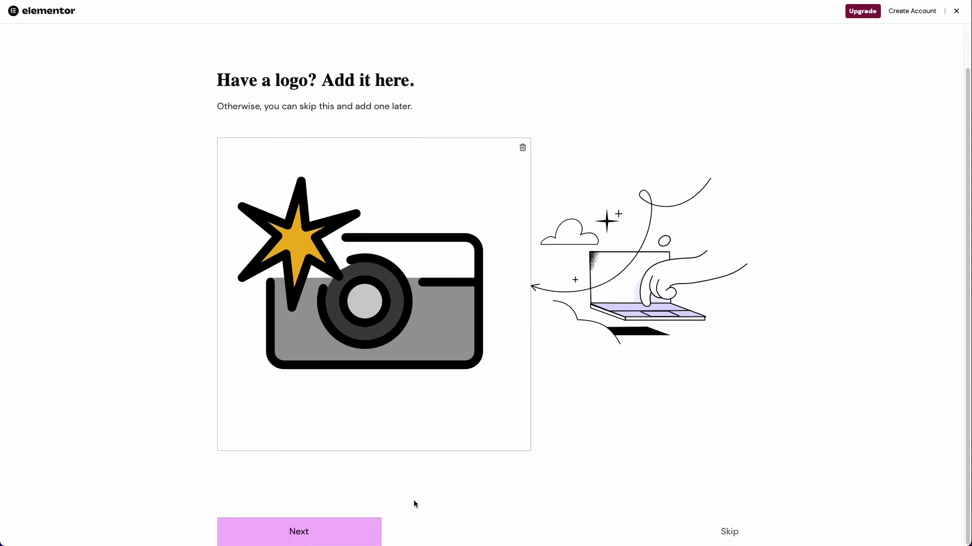
left_click(347, 524)
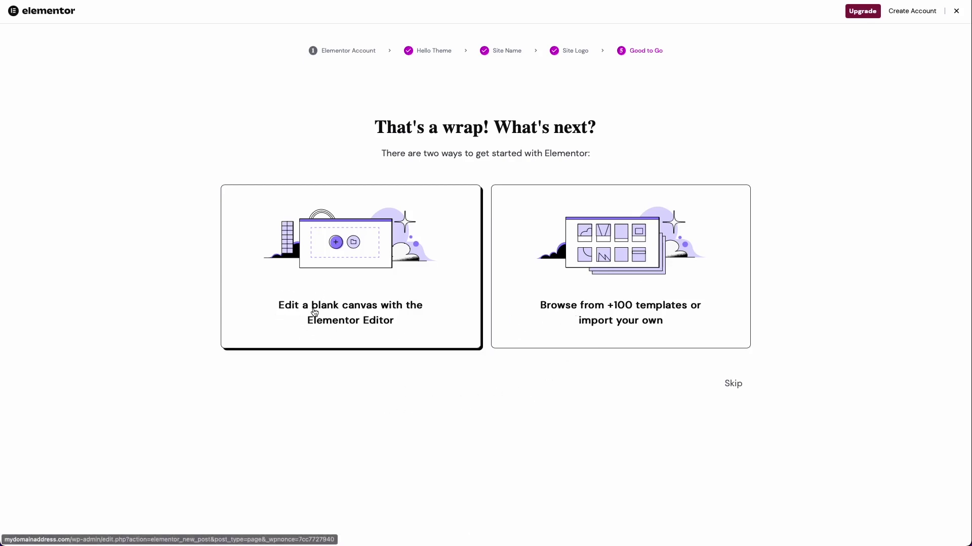
Start a blank canvas page in the Elementor Editor and look through the Basic and Pro widgets.
left_click(345, 316)
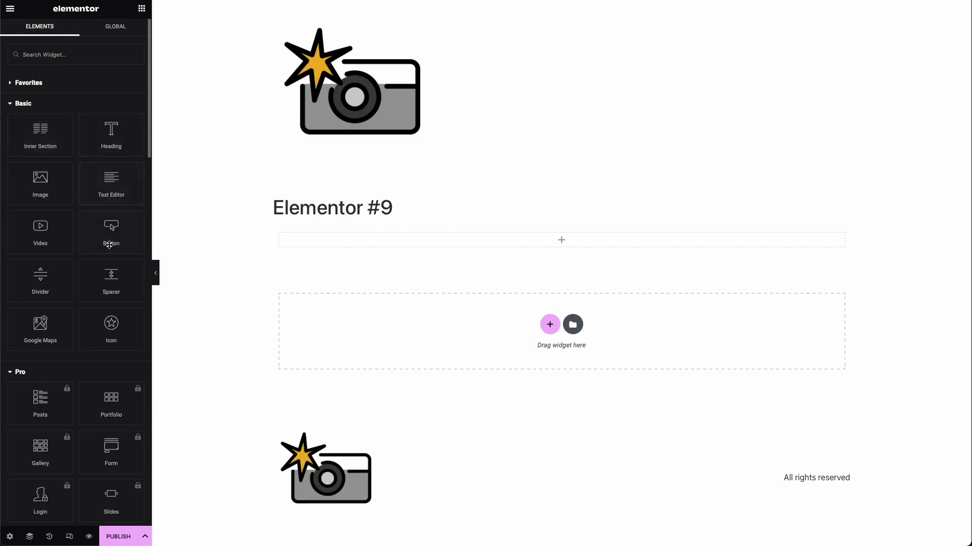
scroll(116, 311, "down", 2)
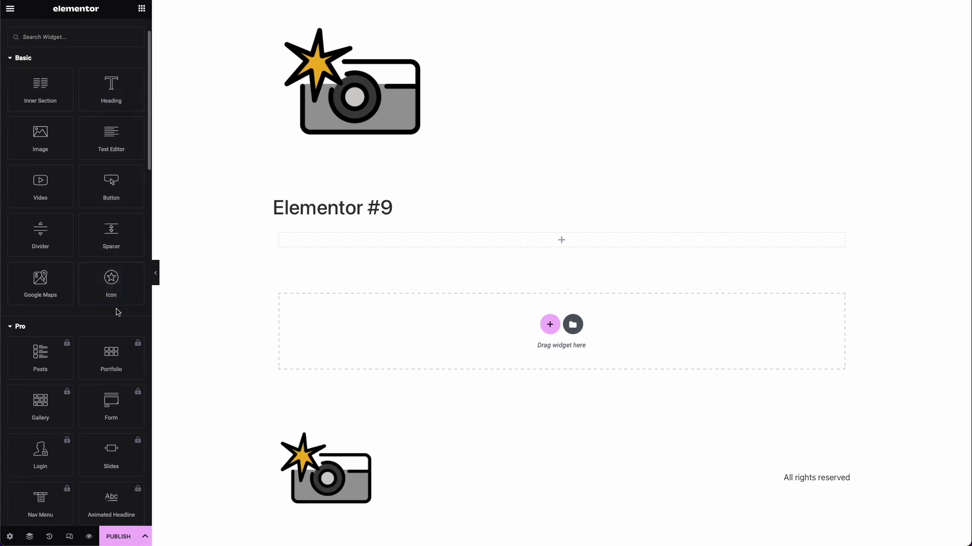
scroll(117, 311, "up", 2)
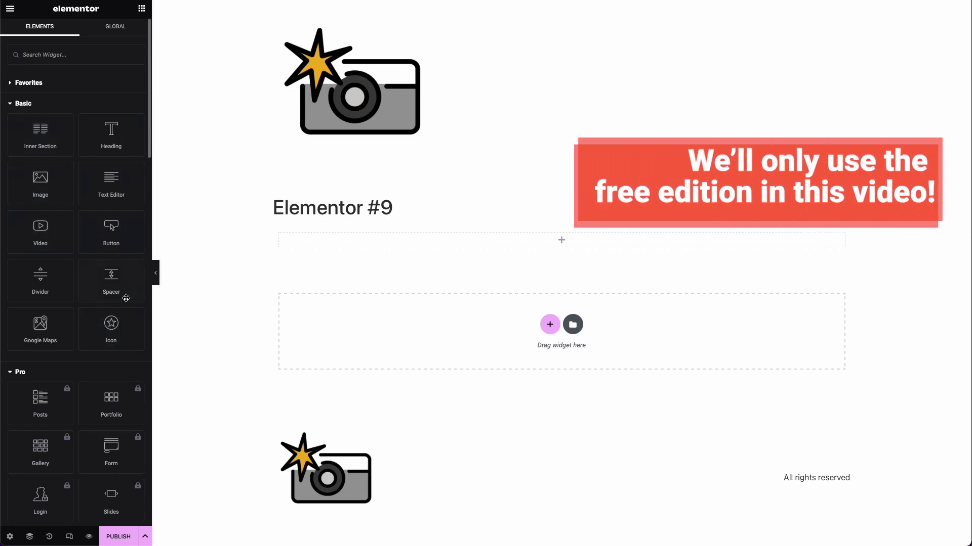
scroll(120, 309, "down", 4)
scroll(120, 308, "down", 8)
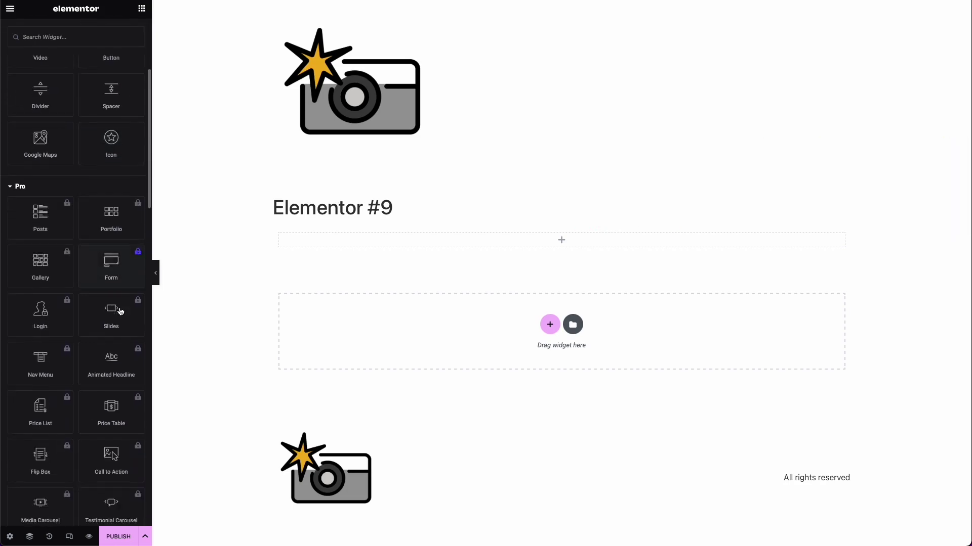
scroll(115, 318, "up", 12)
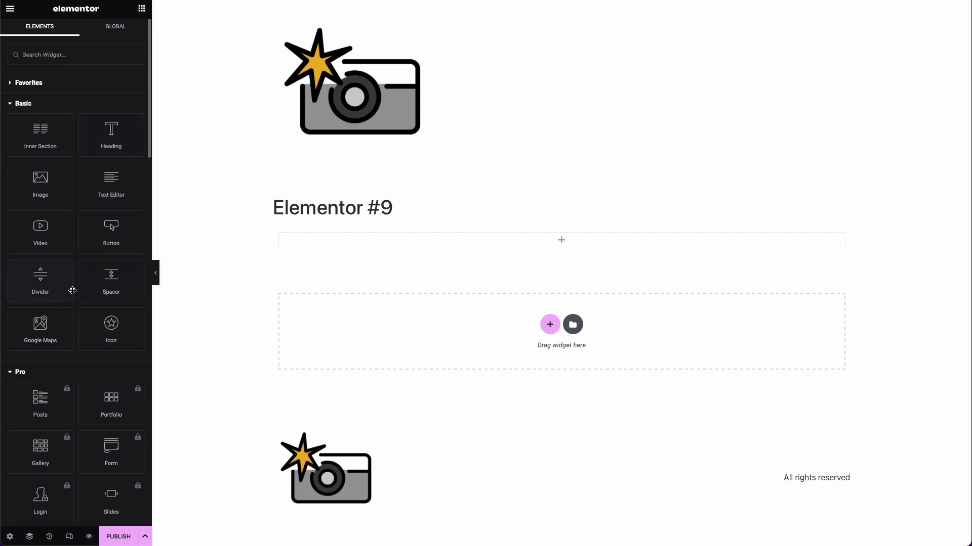
Hide the page title and set the page layout to Elementor Canvas in the page's settings.
left_click(10, 537)
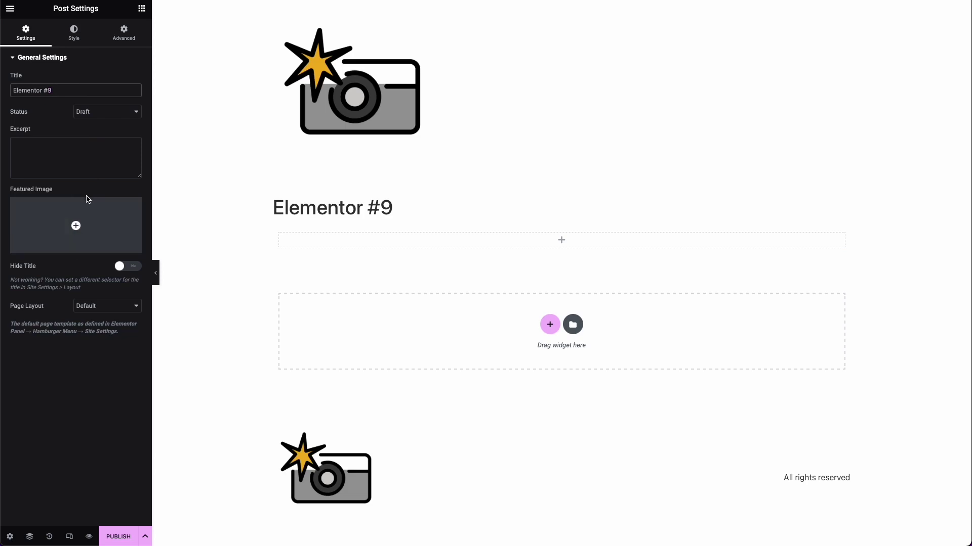
left_click(126, 266)
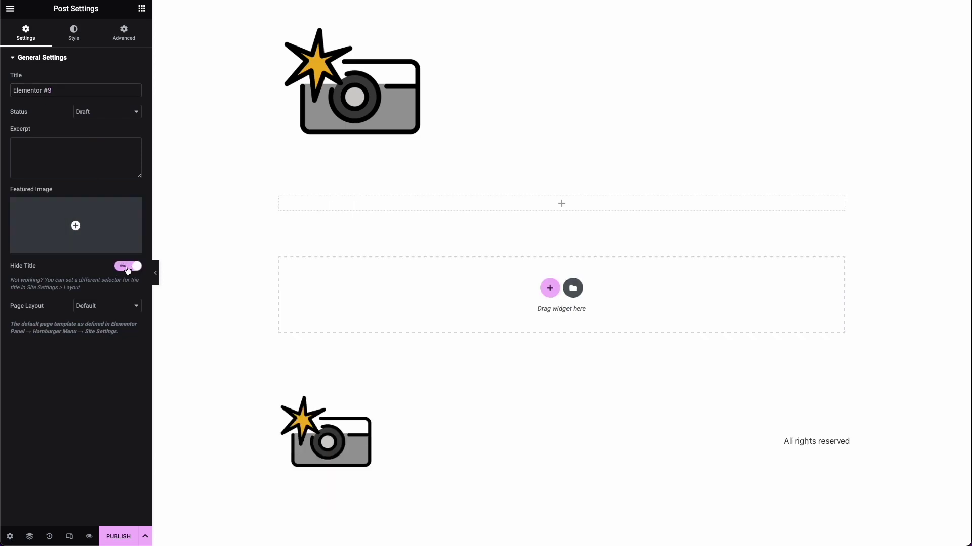
left_click(109, 306)
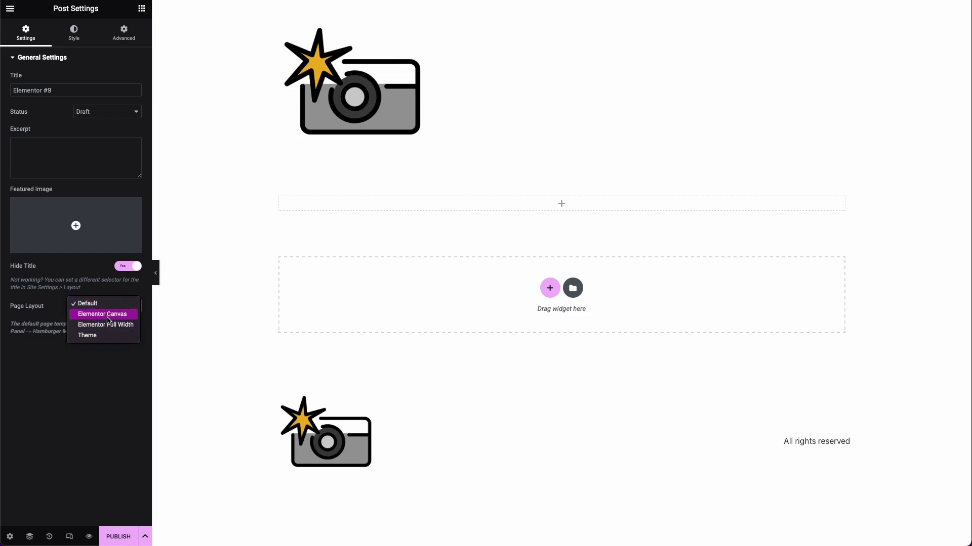
left_click(109, 316)
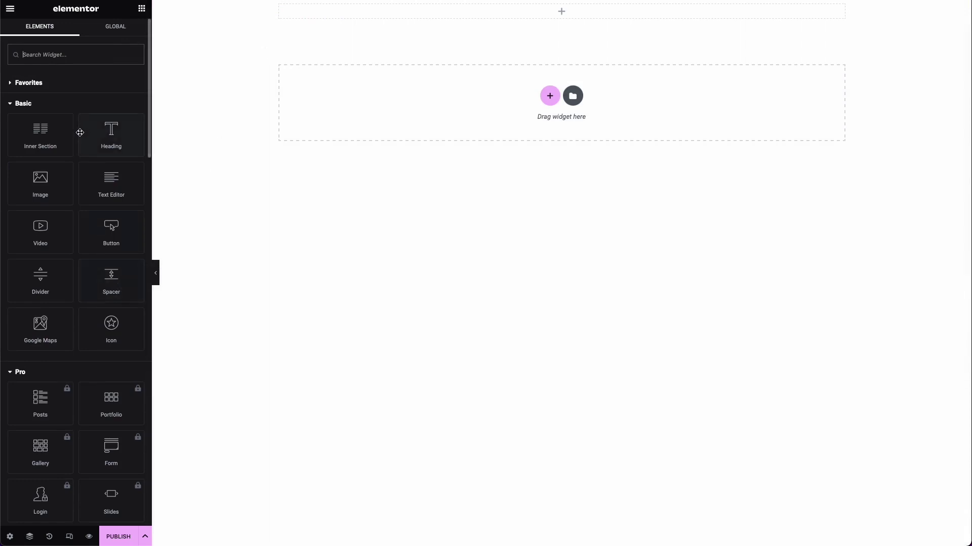
Review the page's body style options and its advanced custom CSS settings, ending back at the general settings.
left_click(9, 537)
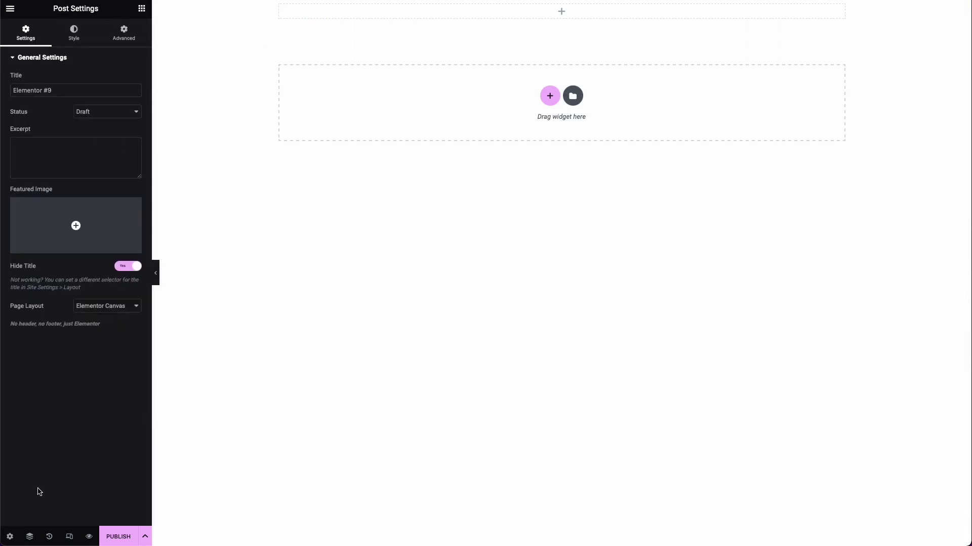
left_click(82, 44)
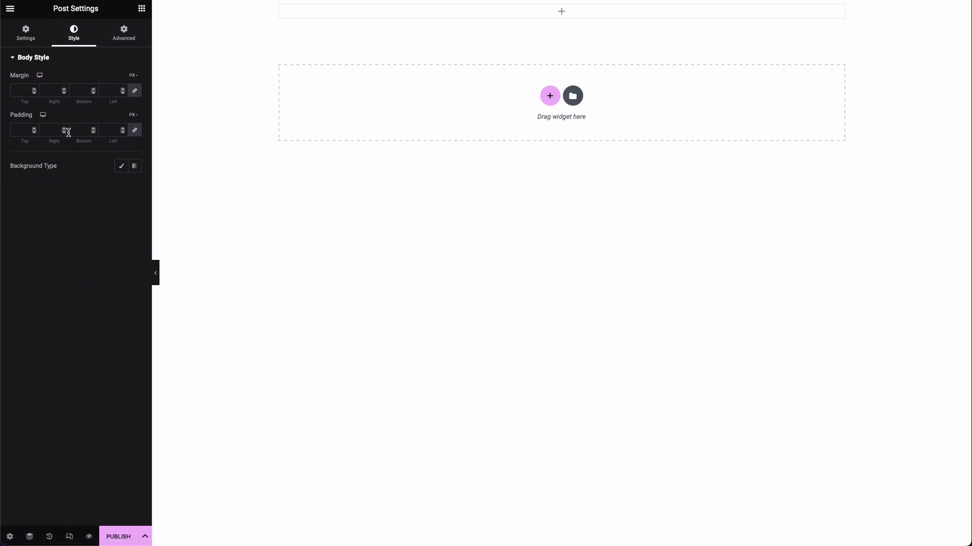
left_click(120, 46)
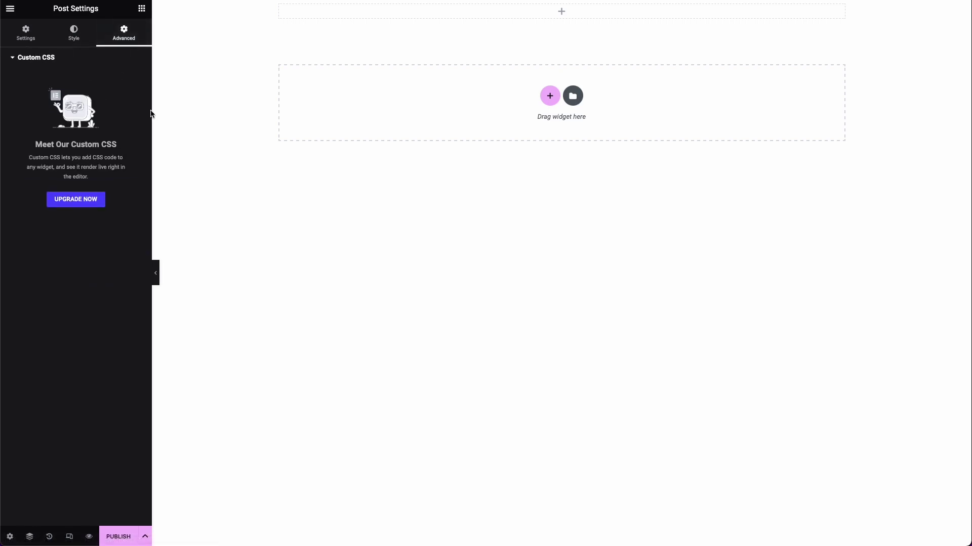
left_click(28, 44)
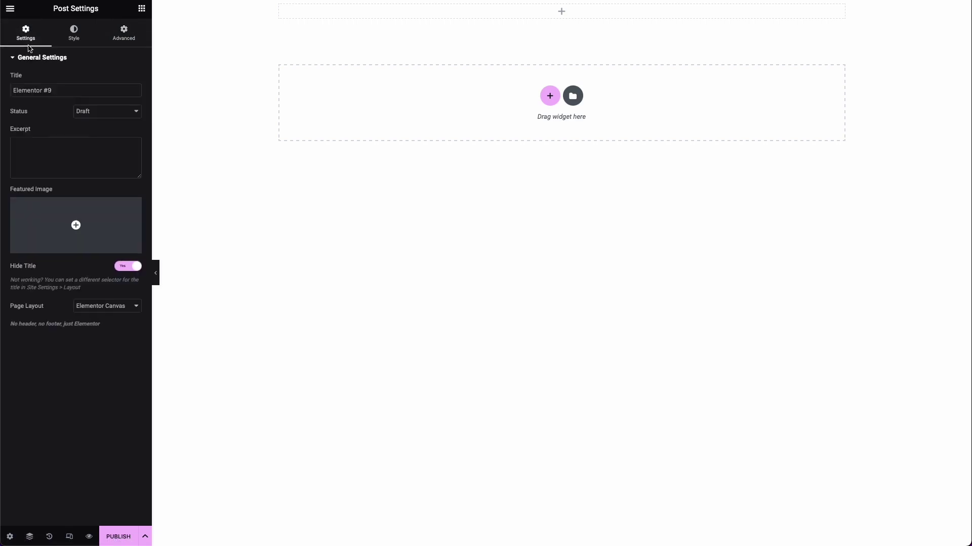
Show the page structure in the Navigator, expand the section and its column, and toggle the Navigator's docking.
left_click(30, 536)
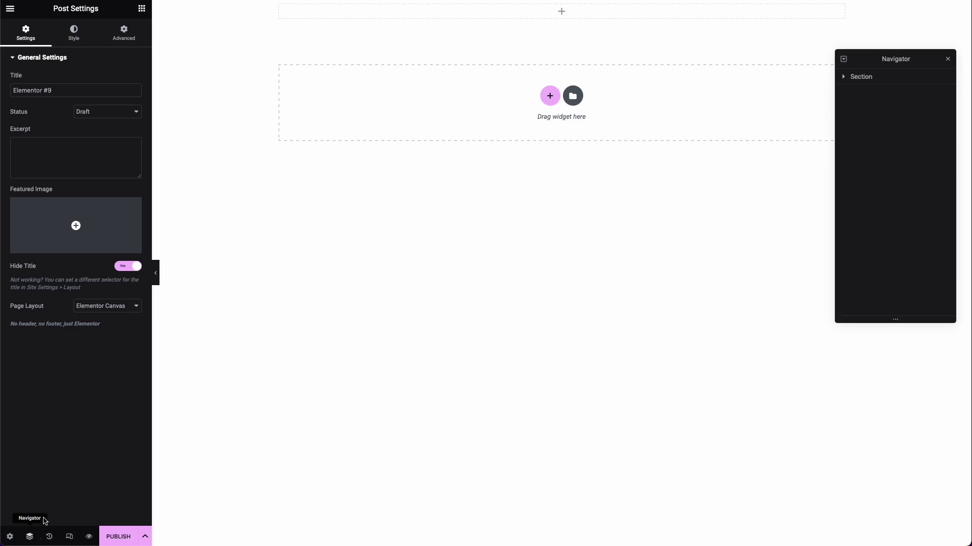
left_click(844, 76)
left_click(848, 92)
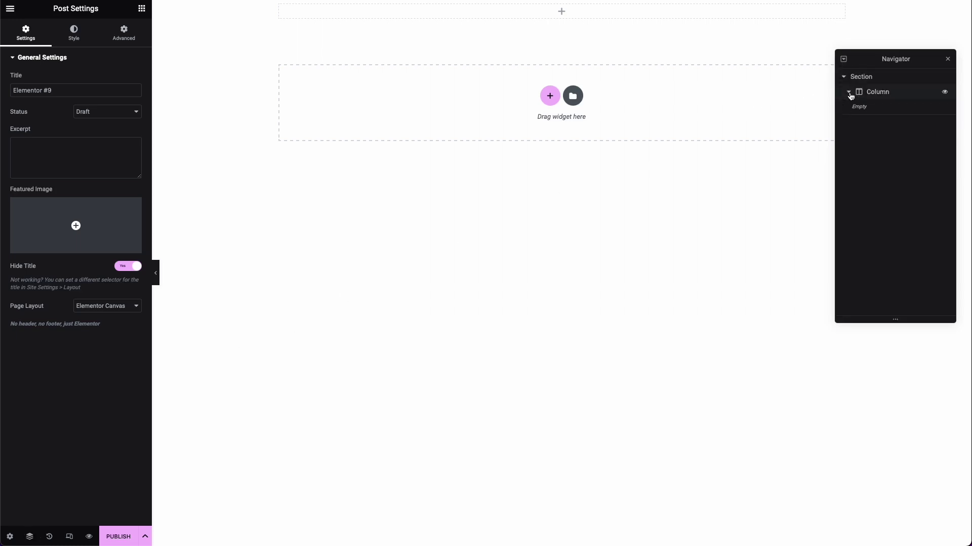
left_click(843, 60)
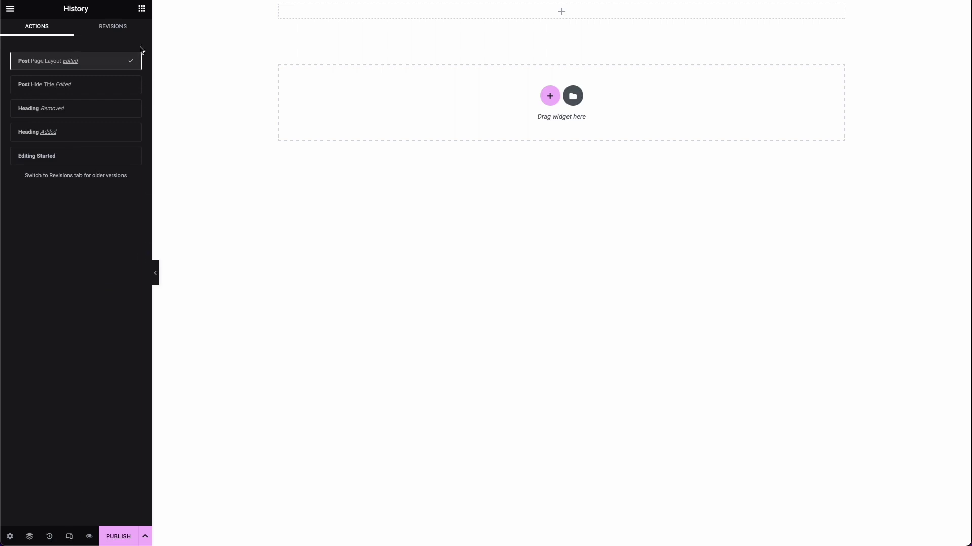
Check the page history's saved revisions and return to its list of editing actions.
left_click(140, 26)
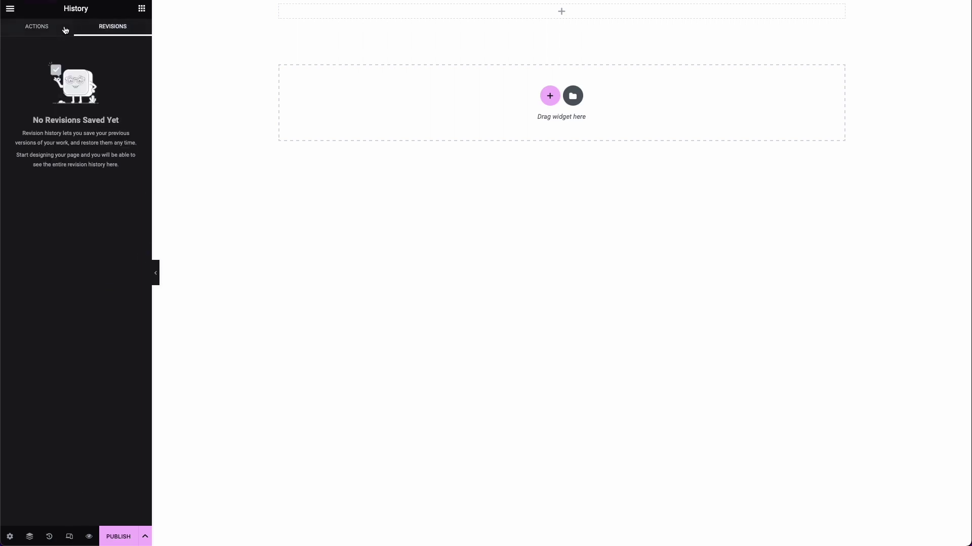
left_click(64, 29)
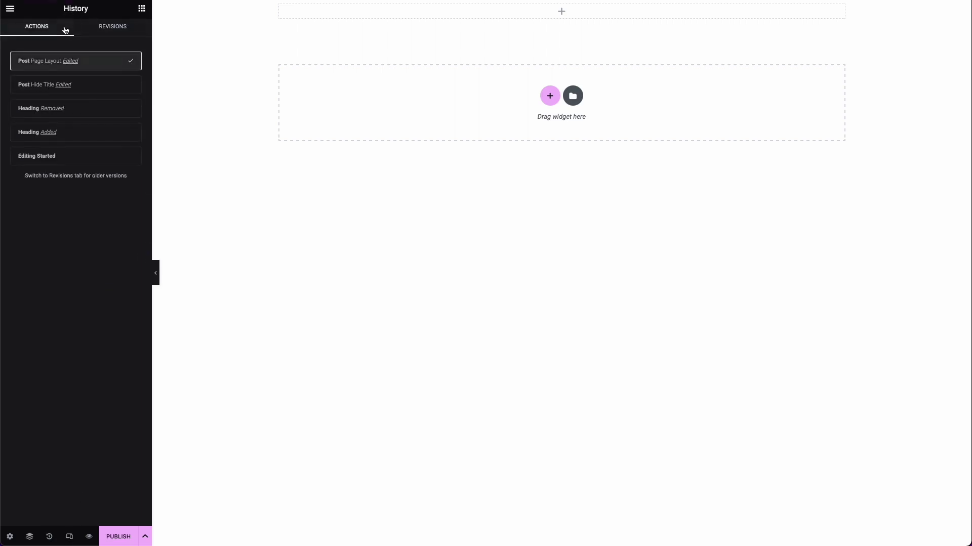
Turn on responsive mode for the page and open a preview of the changes in the browser.
left_click(69, 539)
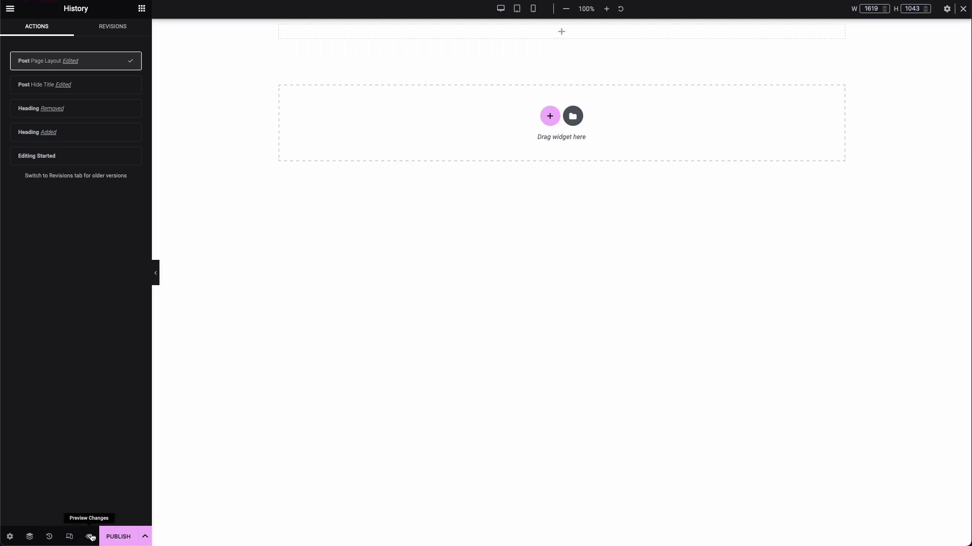
left_click(90, 539)
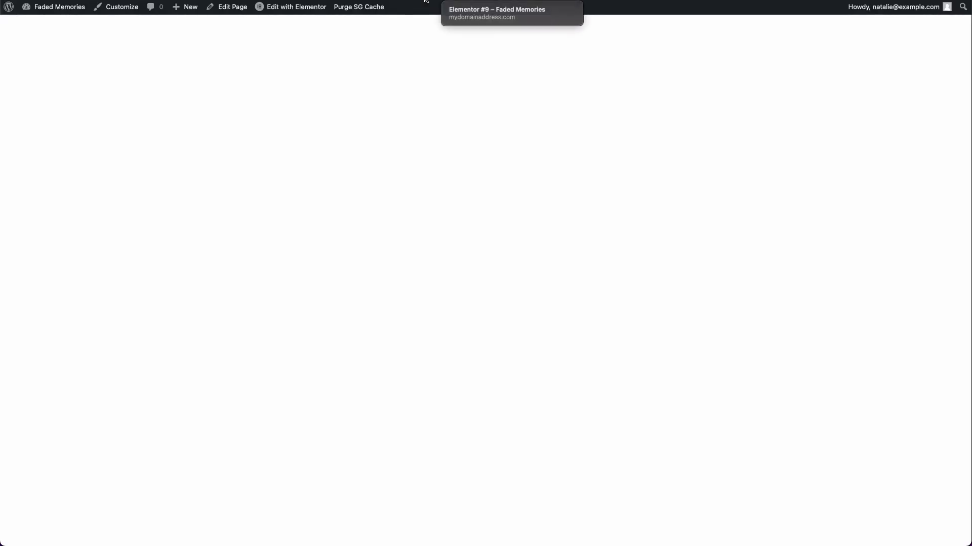
Return from the preview to the editor and add a Heading widget to the page's empty section.
left_click(424, 2)
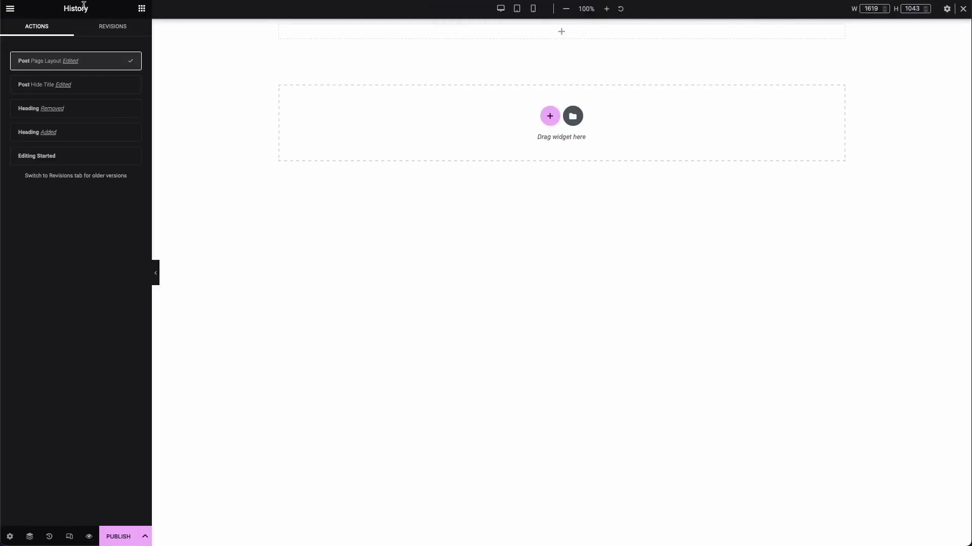
left_click(10, 9)
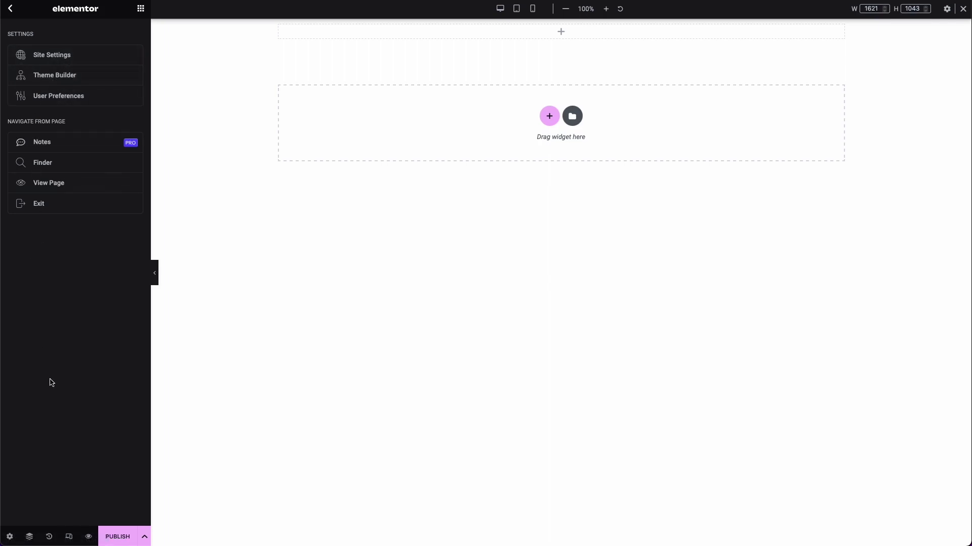
left_click(140, 11)
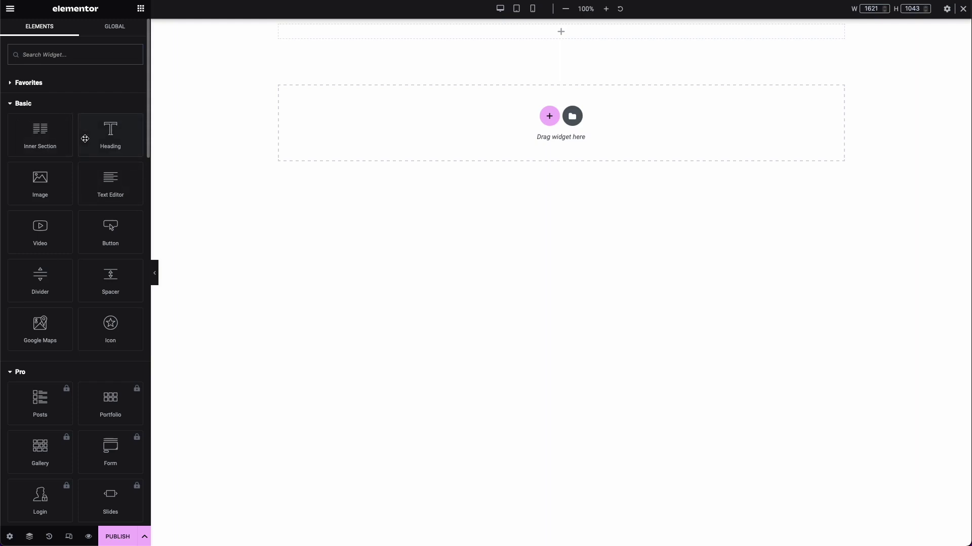
left_click_drag(85, 138, 293, 35)
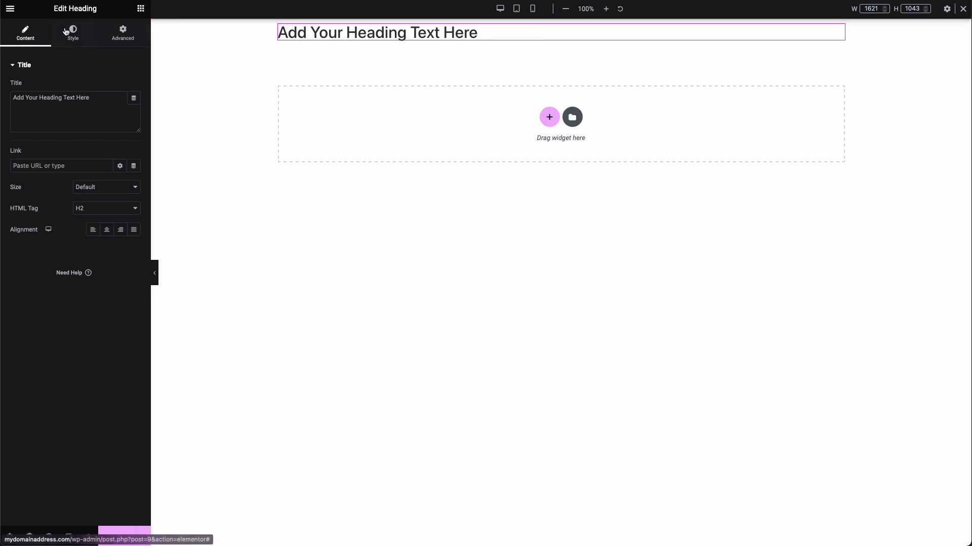
Review the heading's content, style and advanced settings, including its responsive visibility options.
left_click(54, 9)
left_click(79, 32)
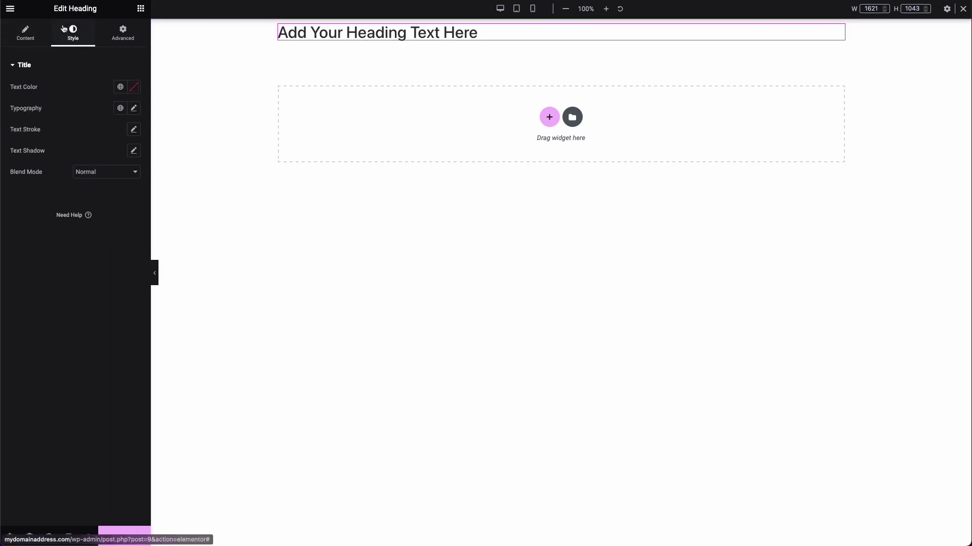
left_click(126, 33)
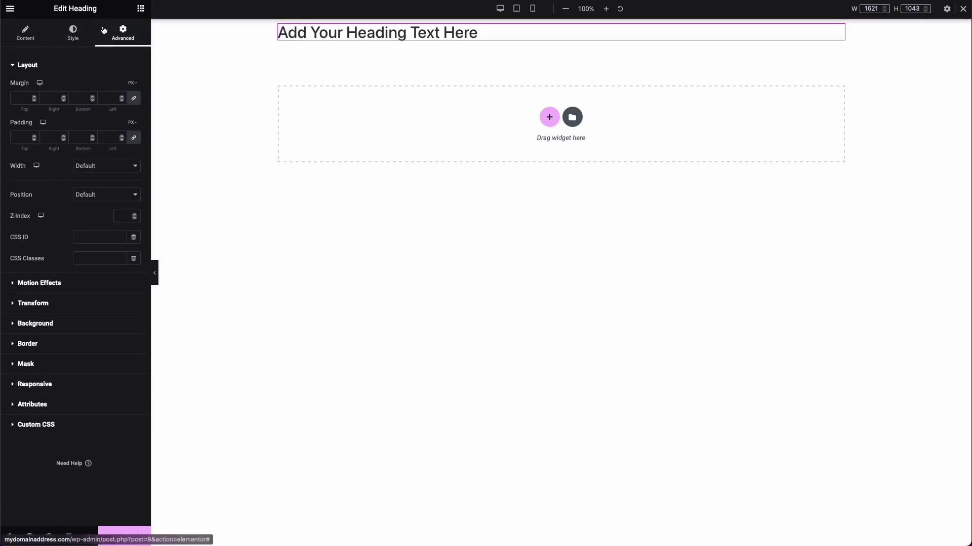
left_click(23, 46)
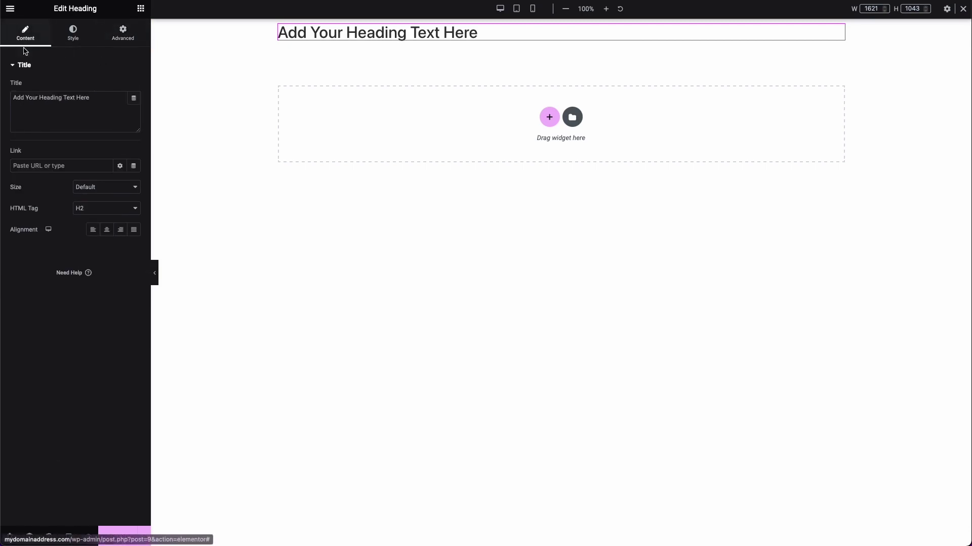
left_click(35, 109)
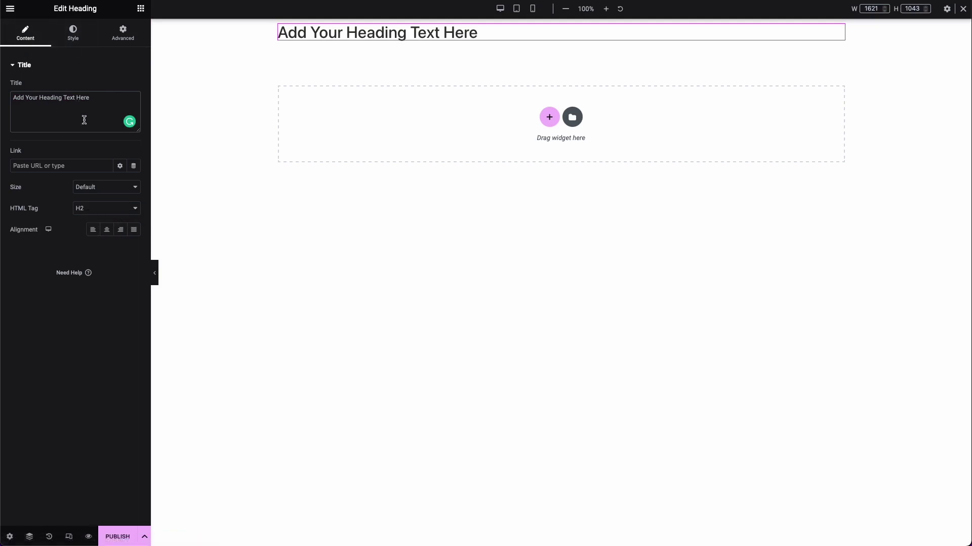
left_click(71, 31)
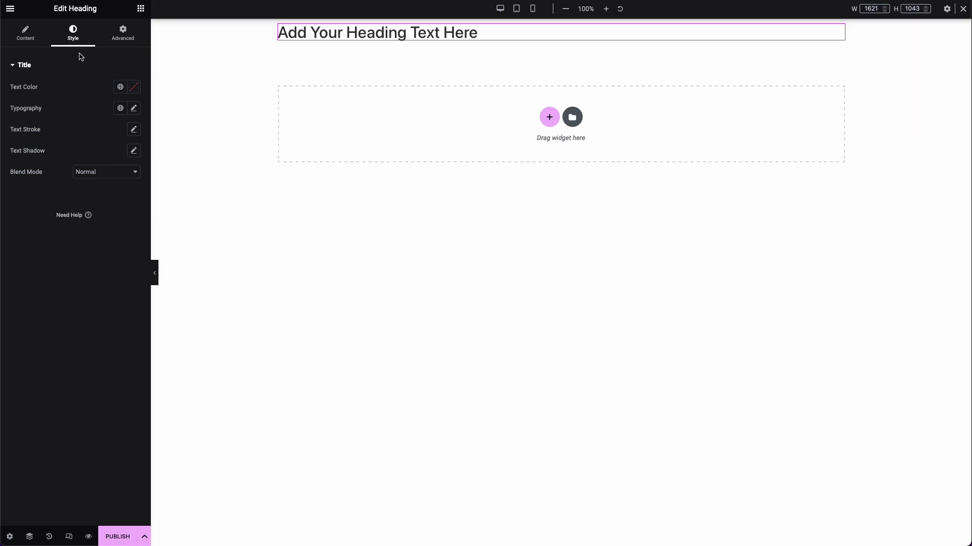
left_click(122, 33)
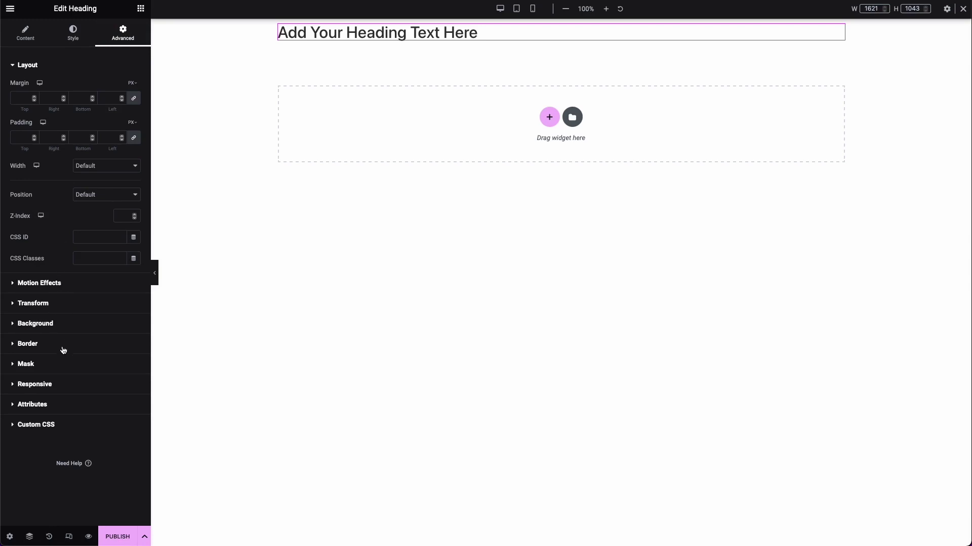
left_click(53, 385)
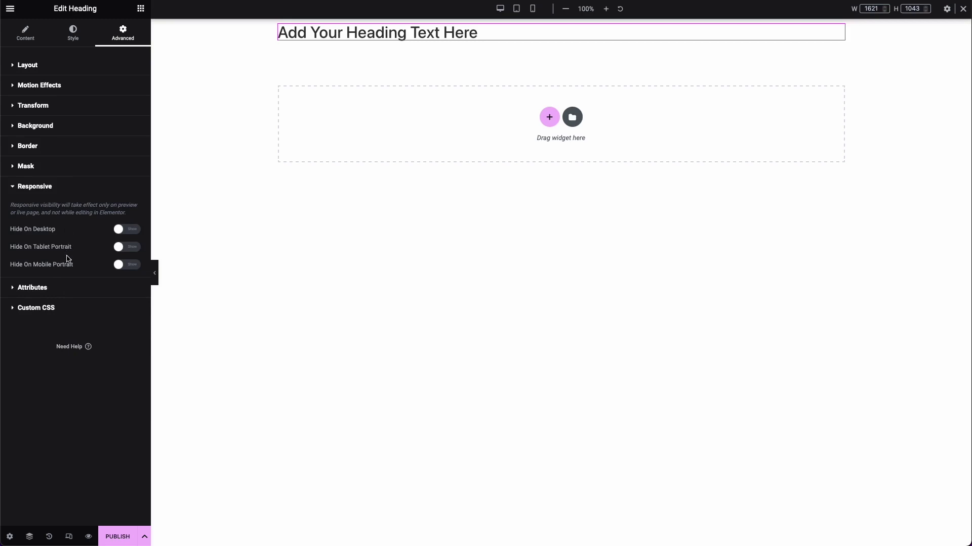
left_click(69, 192)
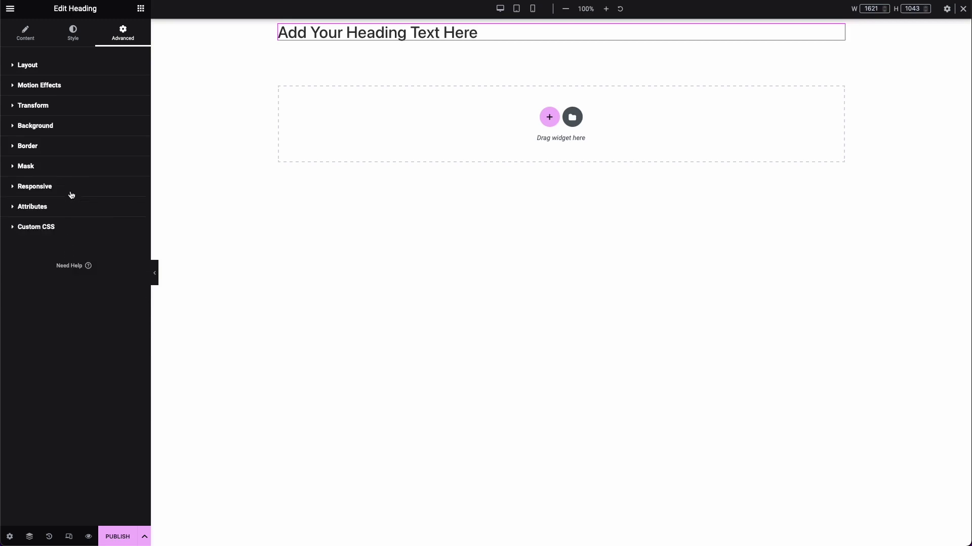
Set the heading's HTML tag to H1.
left_click(43, 38)
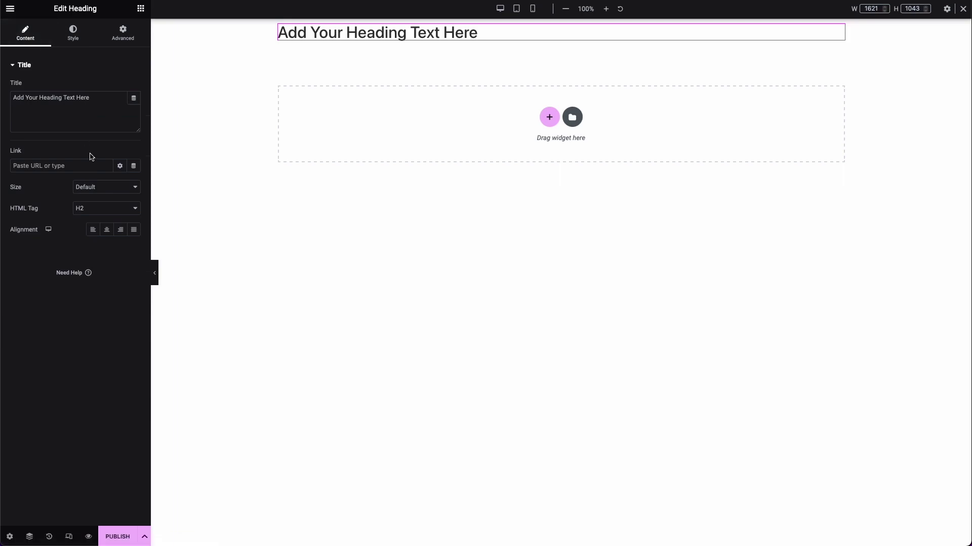
left_click(90, 209)
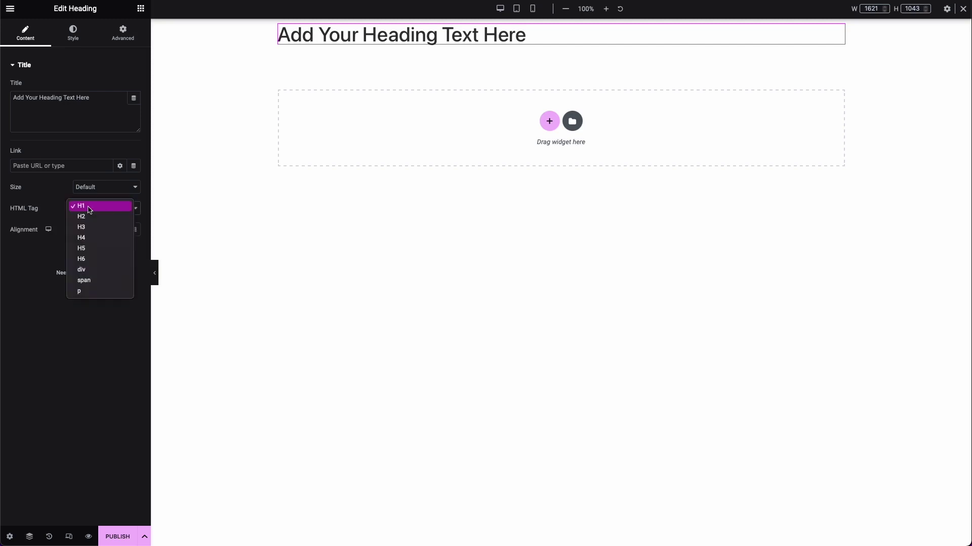
left_click(90, 209)
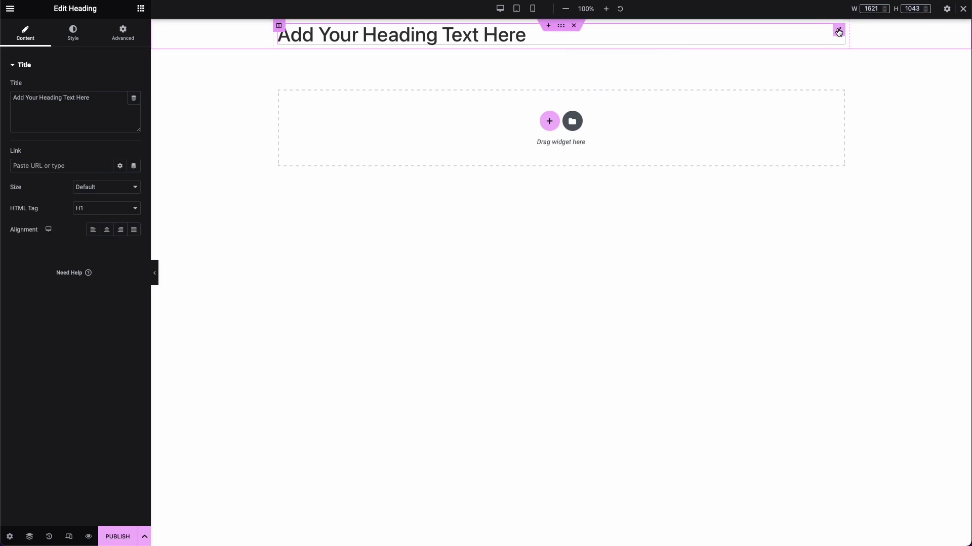
Duplicate the H1 heading and set the copy's HTML tag to H2.
right_click(838, 31)
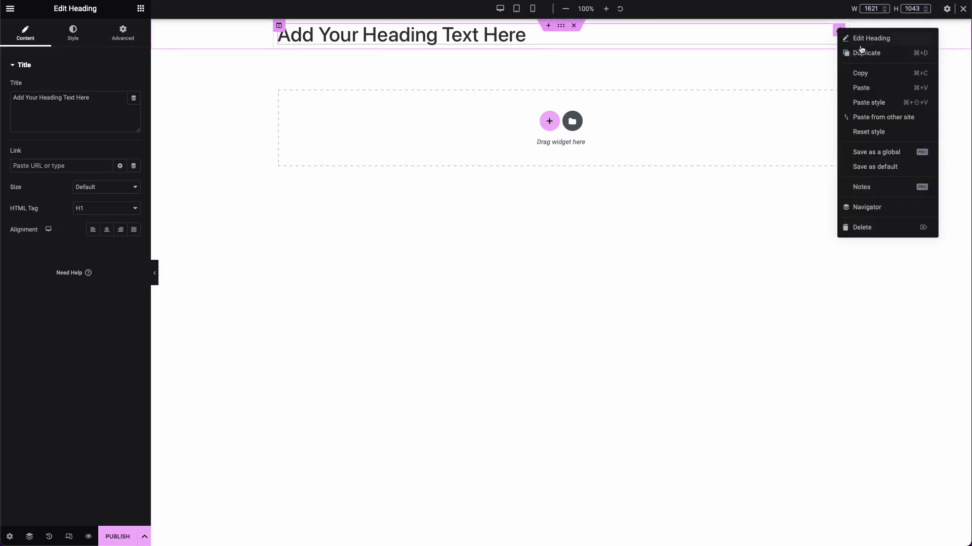
left_click(931, 55)
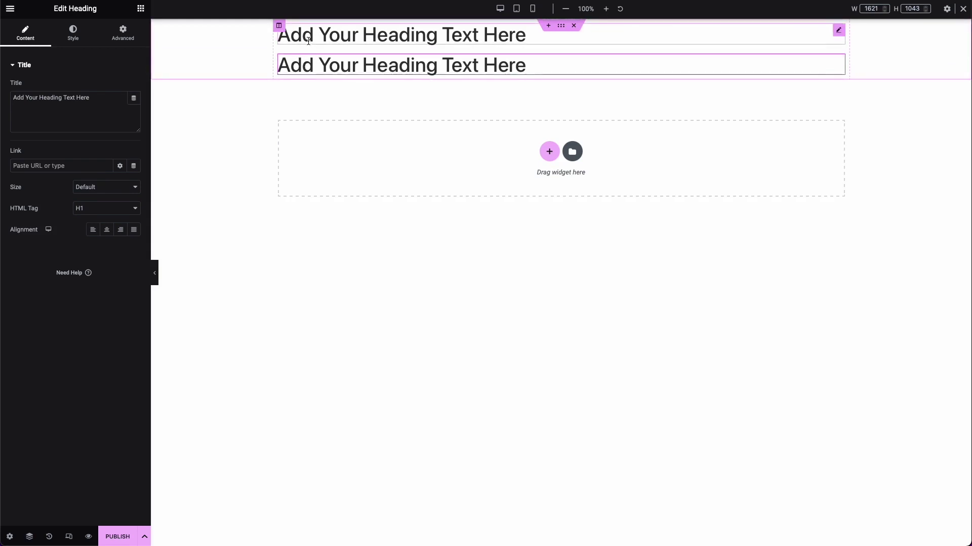
left_click(106, 208)
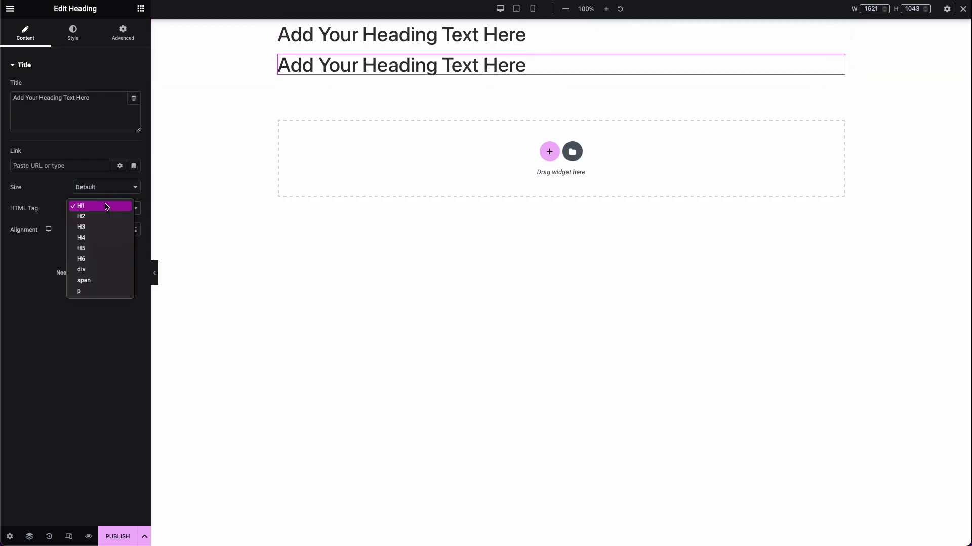
left_click(106, 217)
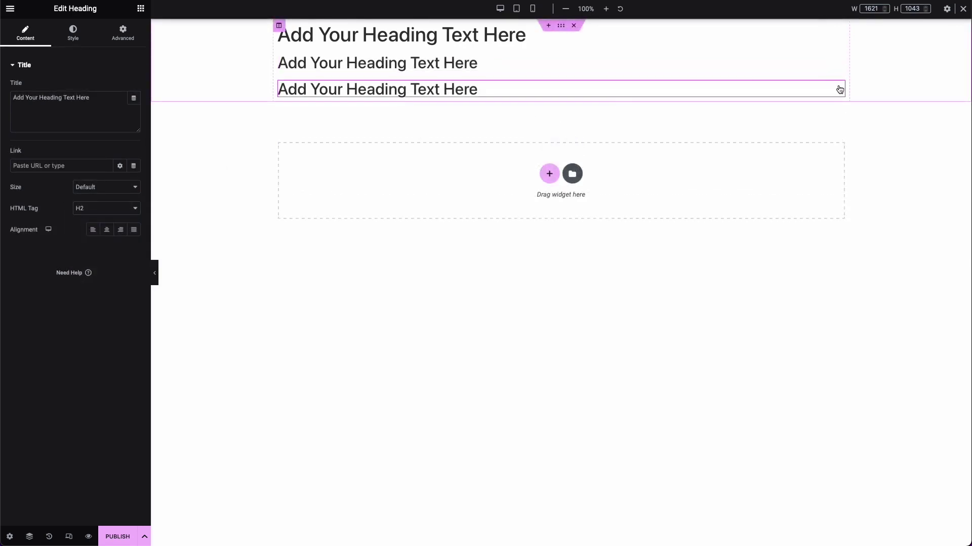
Duplicate the H2 heading and set the new copy's HTML tag to H3.
left_click(839, 88)
left_click(107, 208)
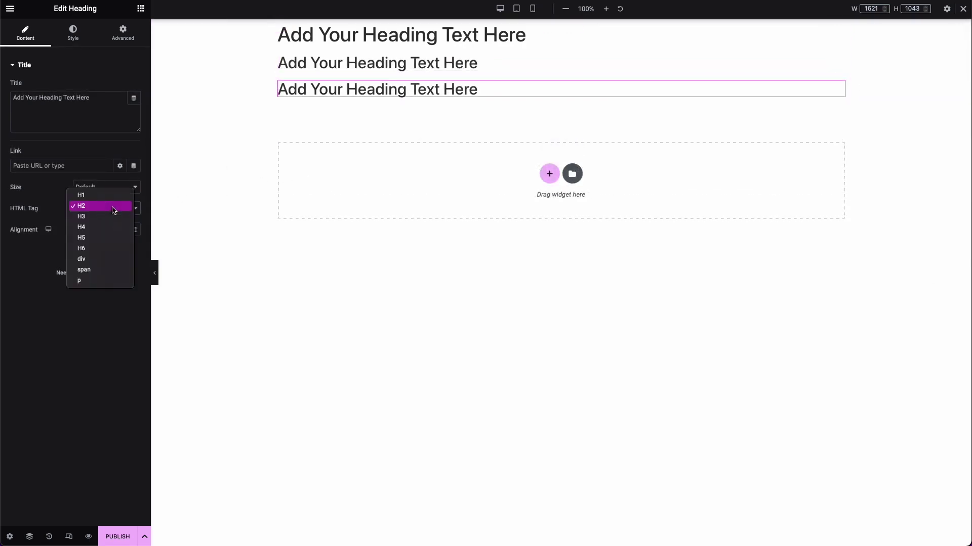
left_click(107, 218)
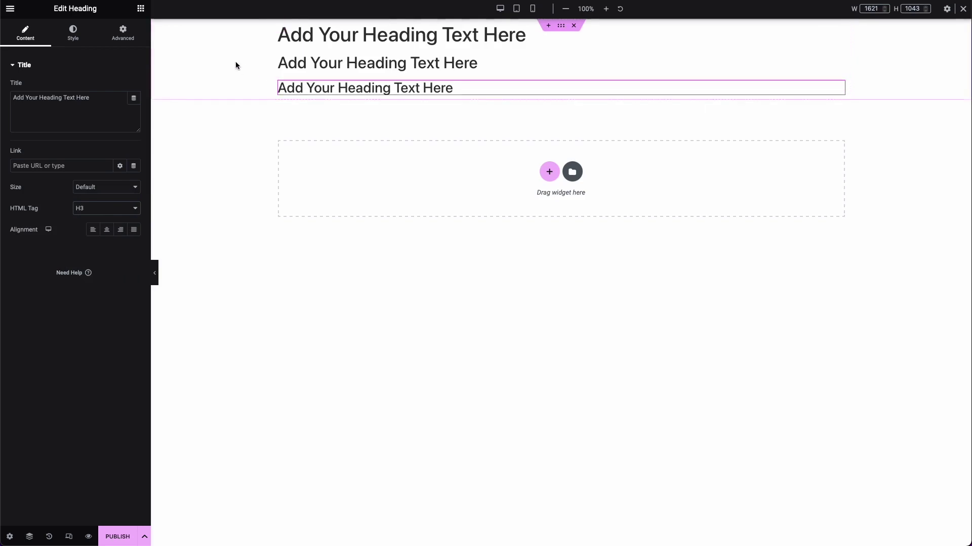
Add a Text Editor widget below the three headings and a Button widget beneath the text.
left_click(141, 9)
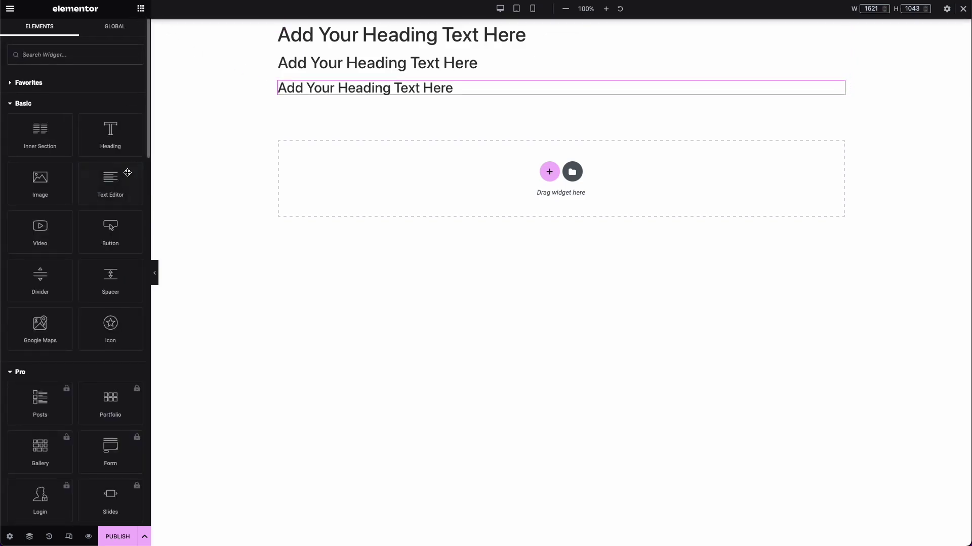
left_click_drag(126, 172, 384, 101)
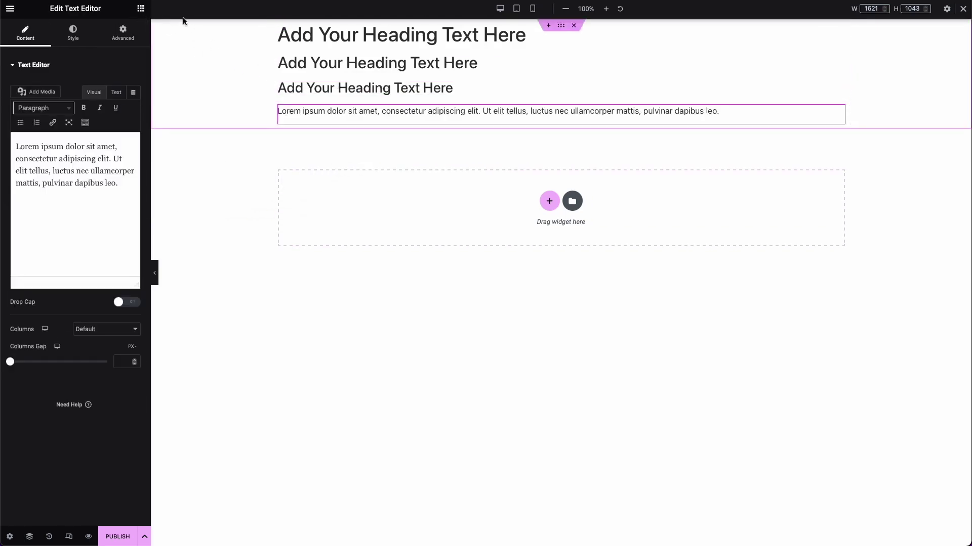
left_click(143, 7)
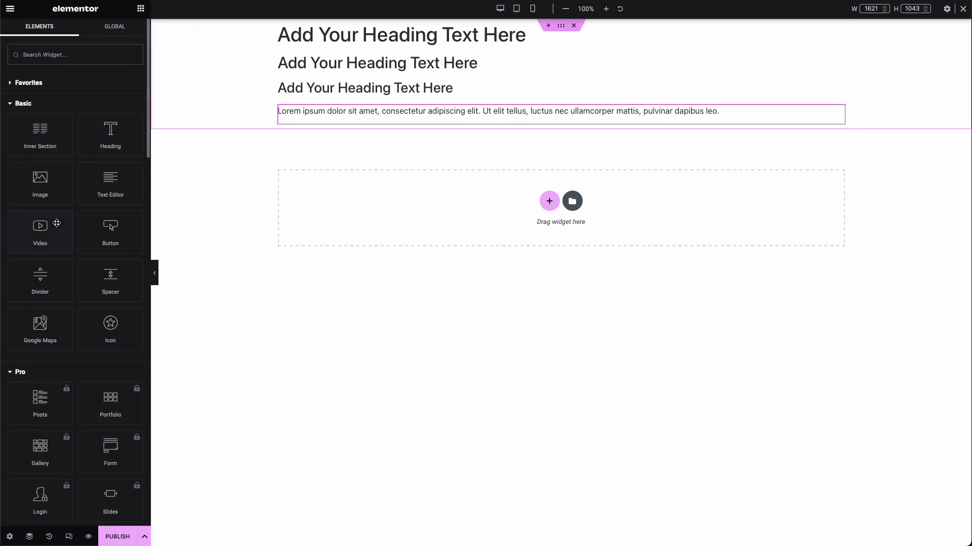
left_click_drag(106, 235, 380, 126)
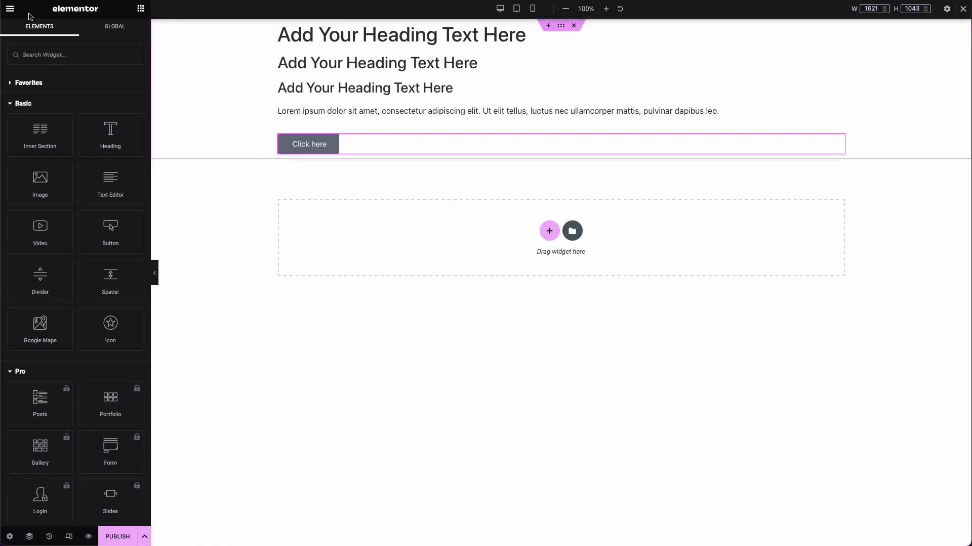
Open the global colors in the site settings to examine the system colors.
left_click(10, 8)
left_click(38, 55)
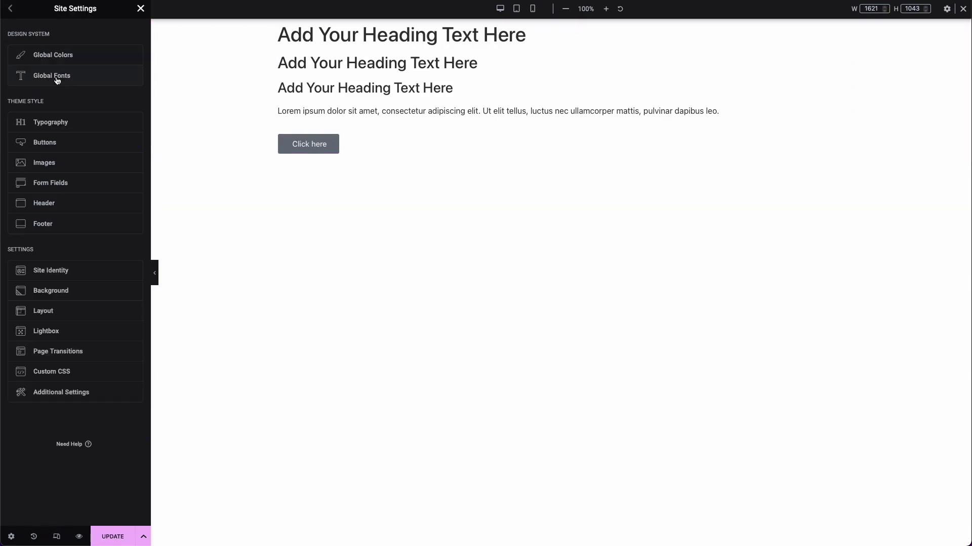
left_click(87, 60)
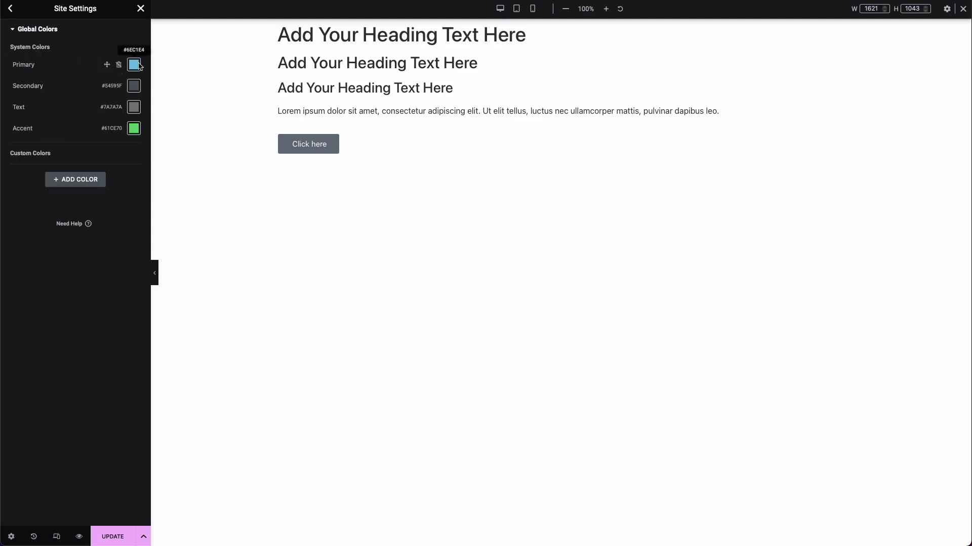
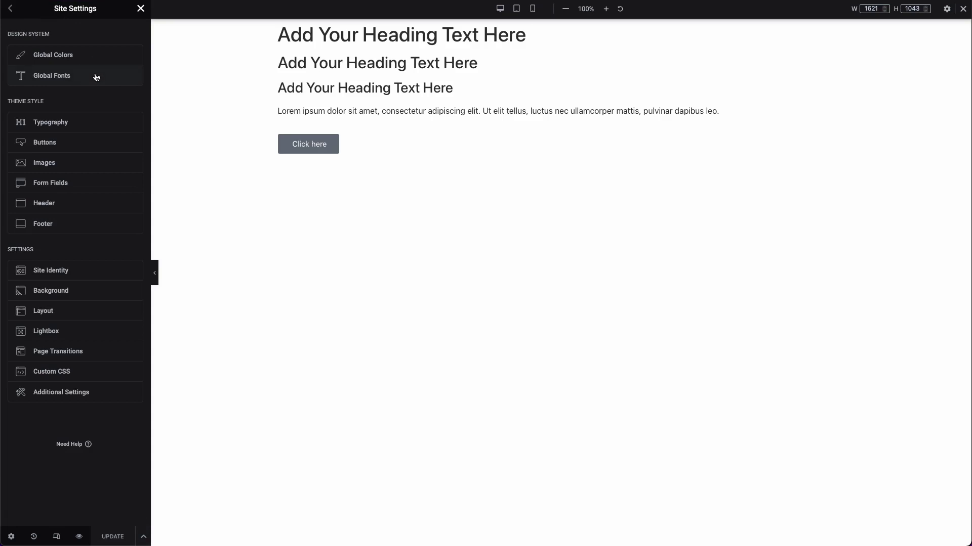
Choose the primary global font's family by searching for "specia", and save the updated site settings.
left_click(96, 77)
left_click(134, 64)
left_click(109, 110)
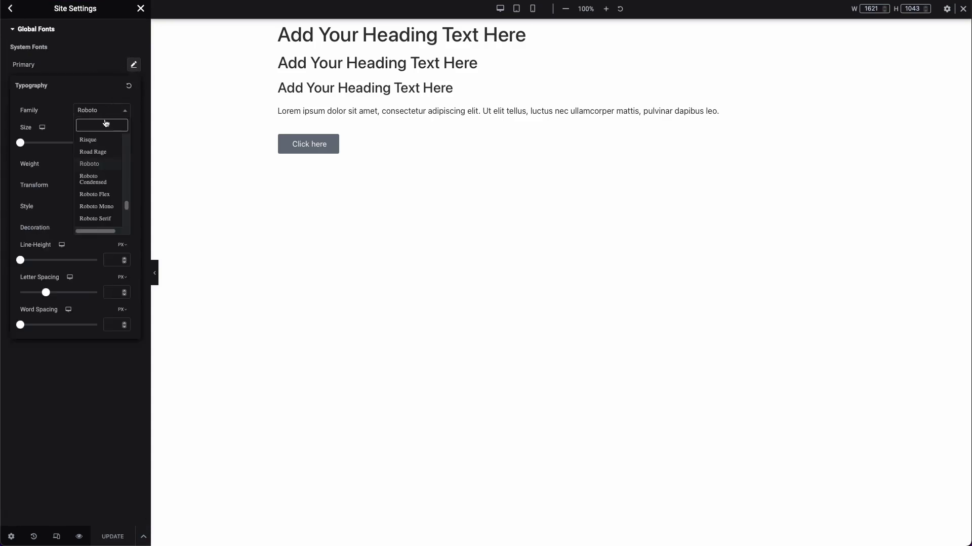
left_click(105, 123)
left_click(104, 112)
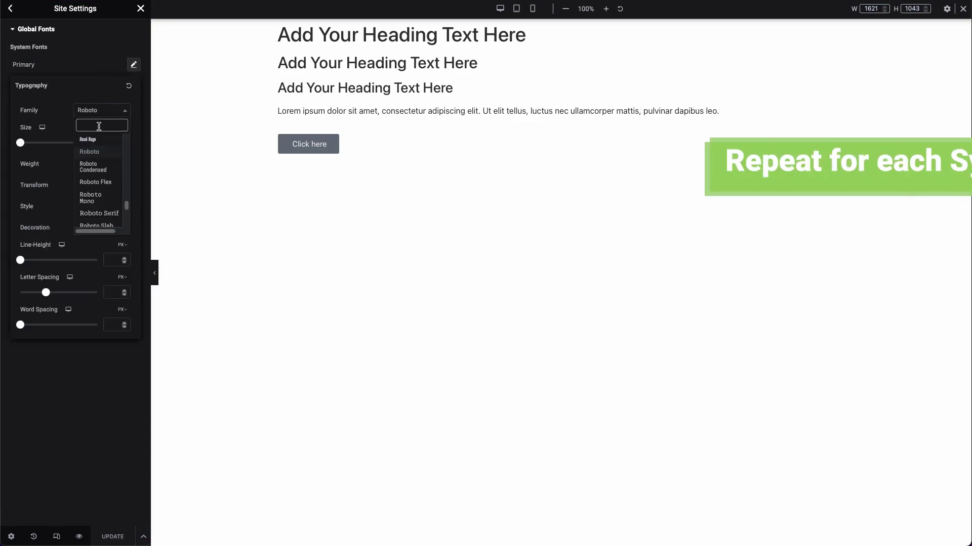
type("specia")
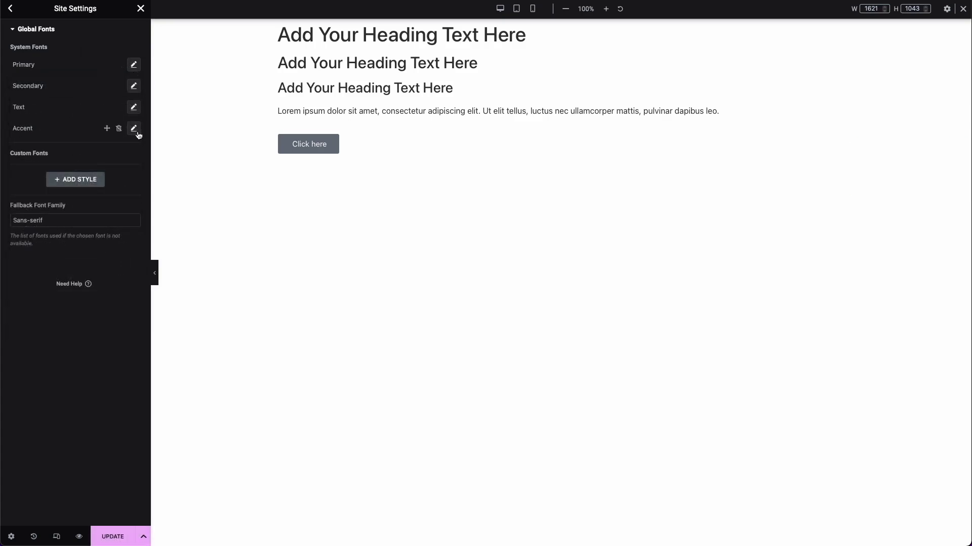
left_click(115, 536)
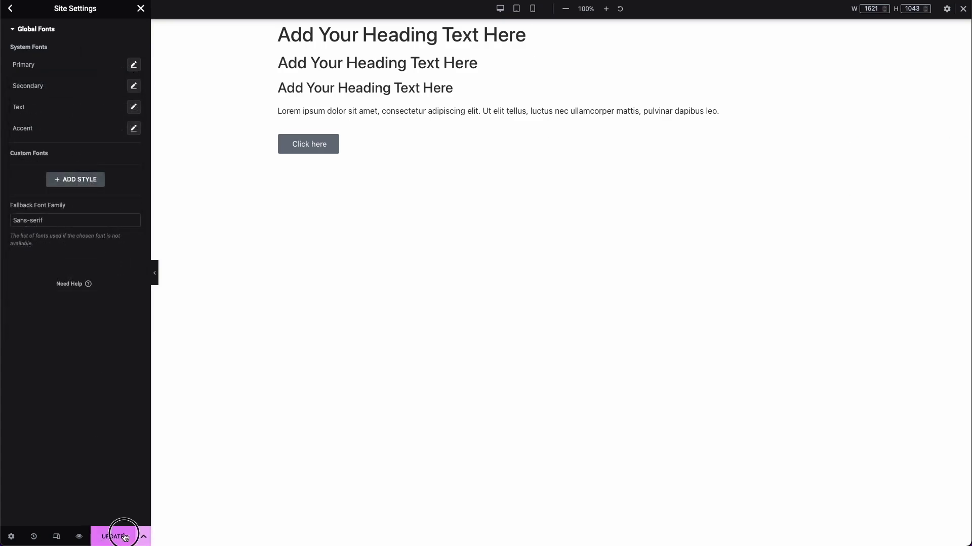
In the theme style typography settings, link the body text color to the global Text color and its typography to the global Text font.
left_click(10, 9)
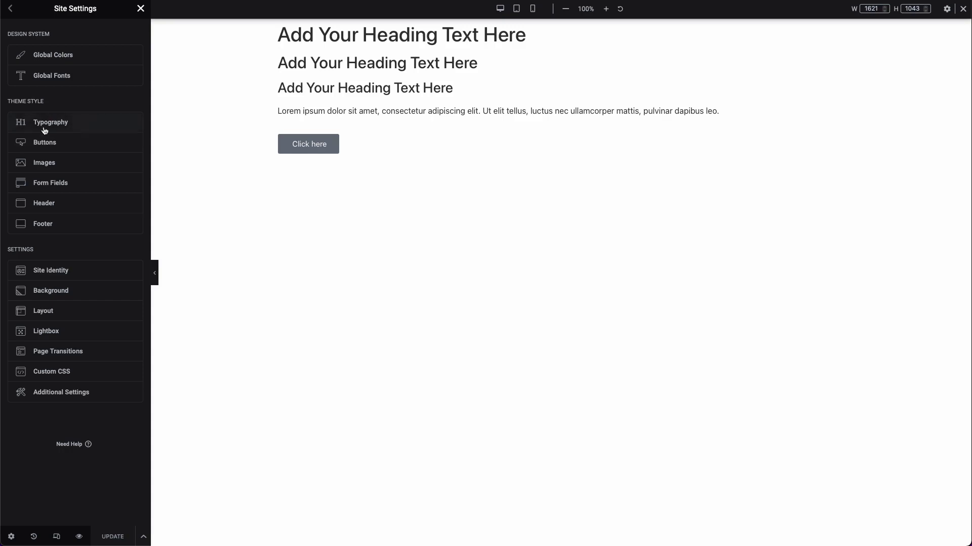
left_click(89, 127)
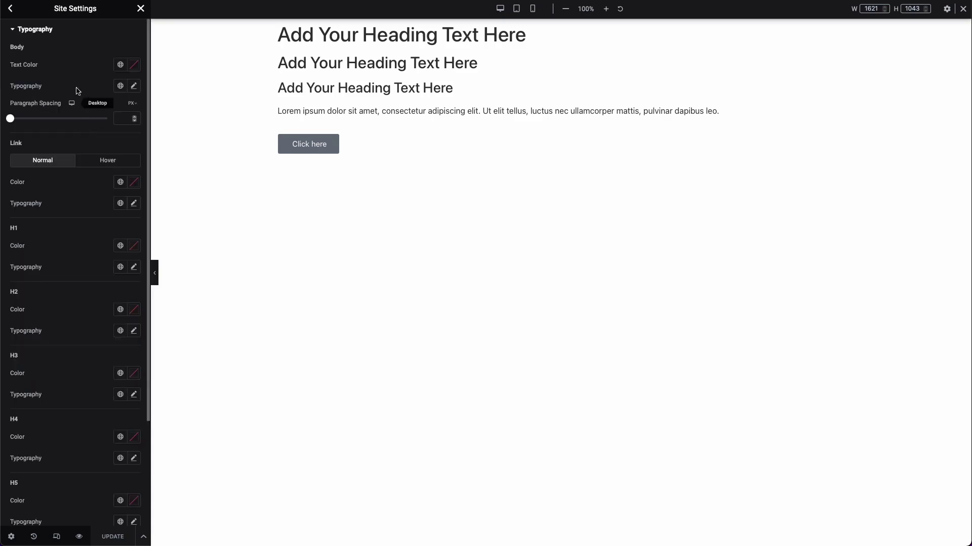
scroll(98, 238, "down", 1)
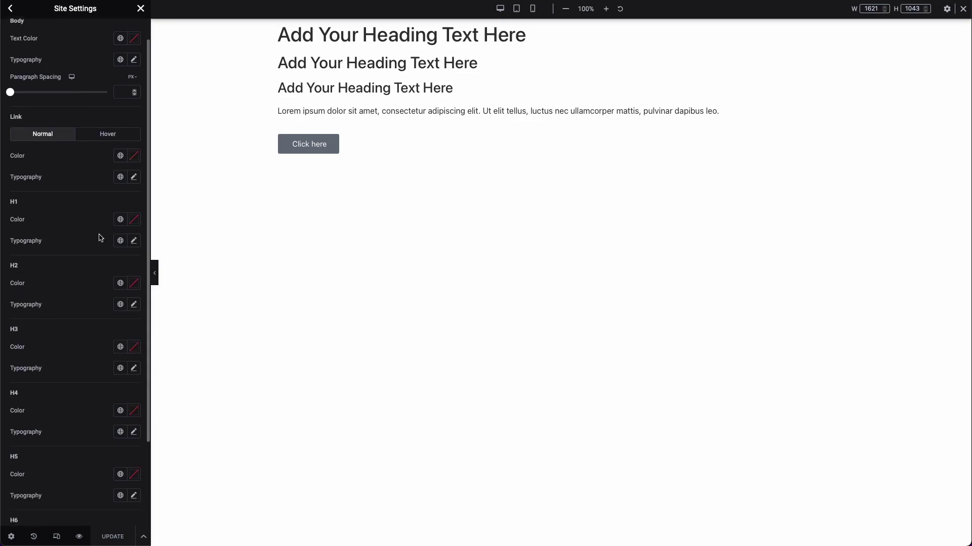
scroll(100, 238, "up", 1)
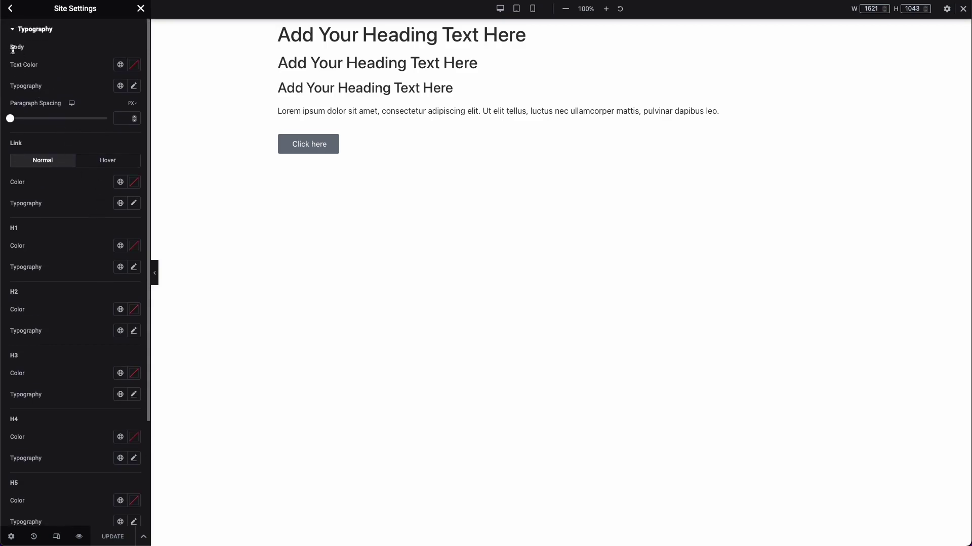
left_click(28, 64)
triple_click(321, 115)
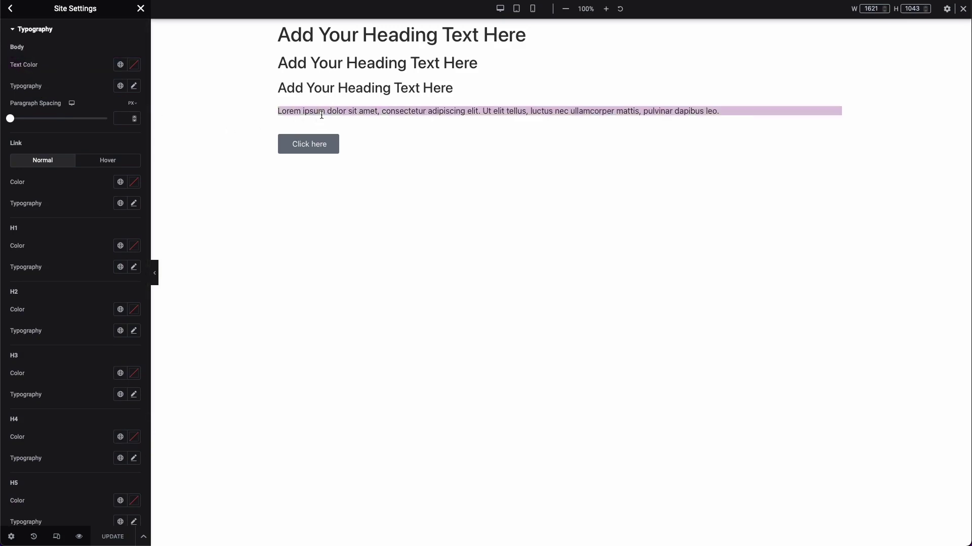
left_click(120, 64)
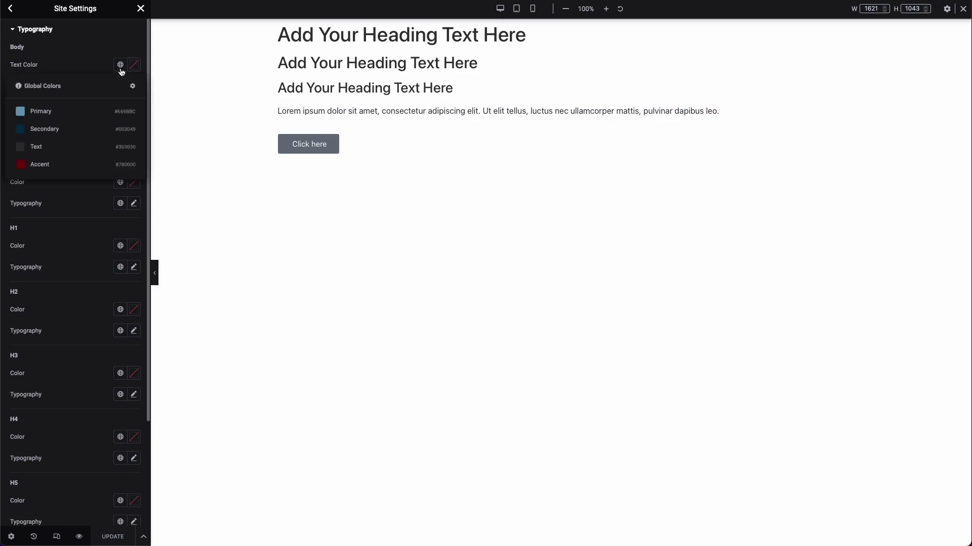
left_click(73, 147)
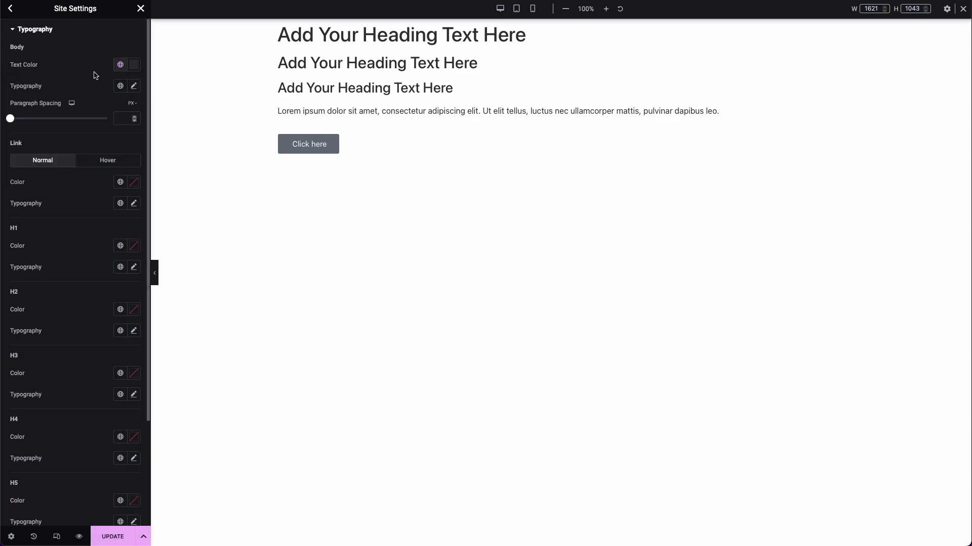
left_click(119, 90)
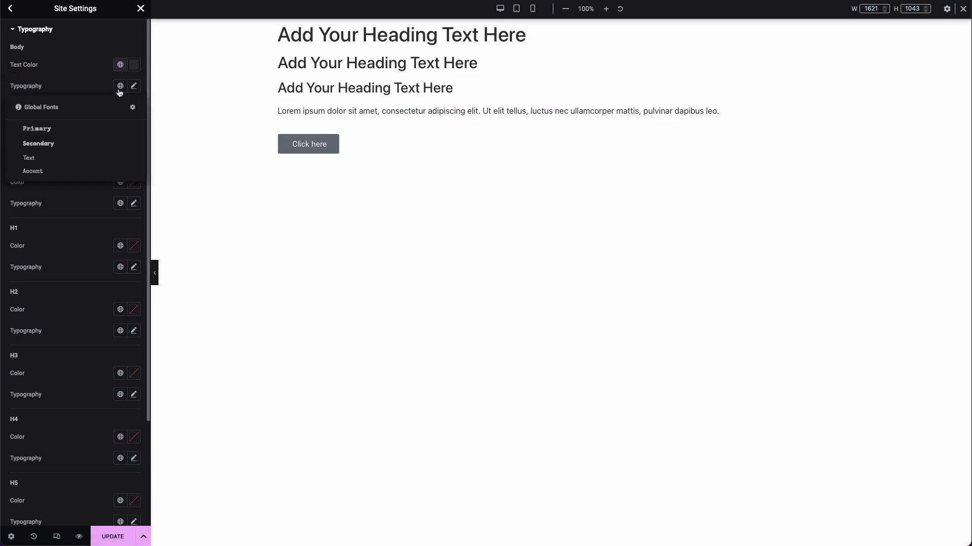
left_click(43, 158)
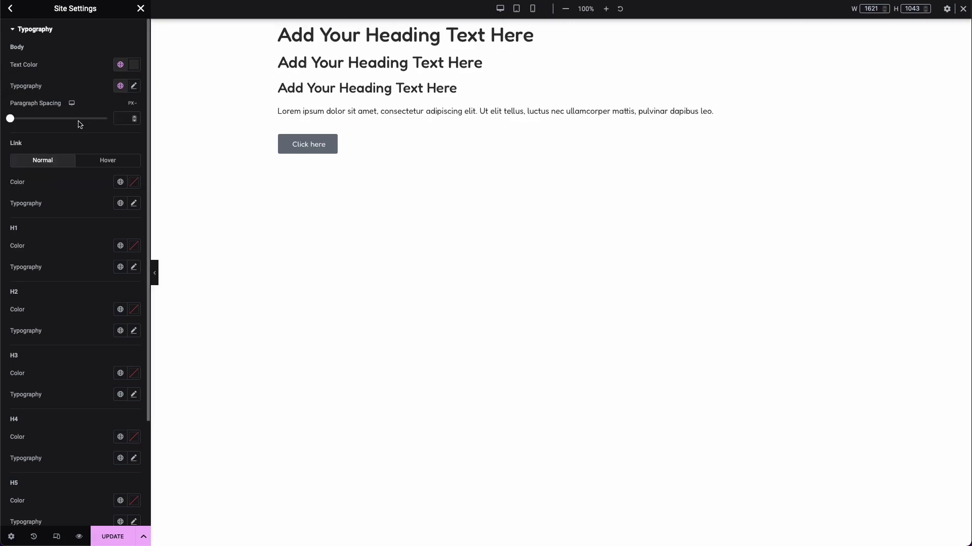
Examine the body text's global font and color lists, its custom color picker and its custom typography options.
left_click(120, 89)
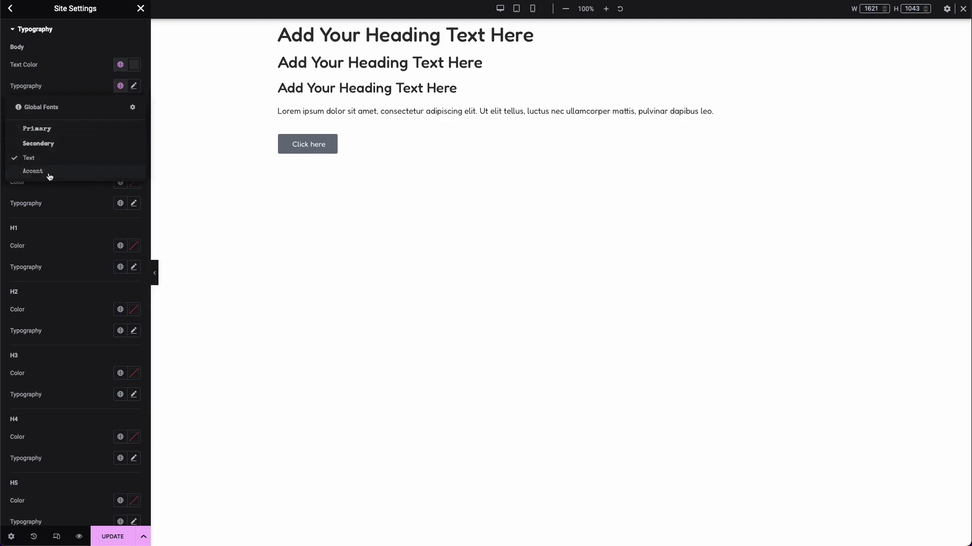
left_click(70, 83)
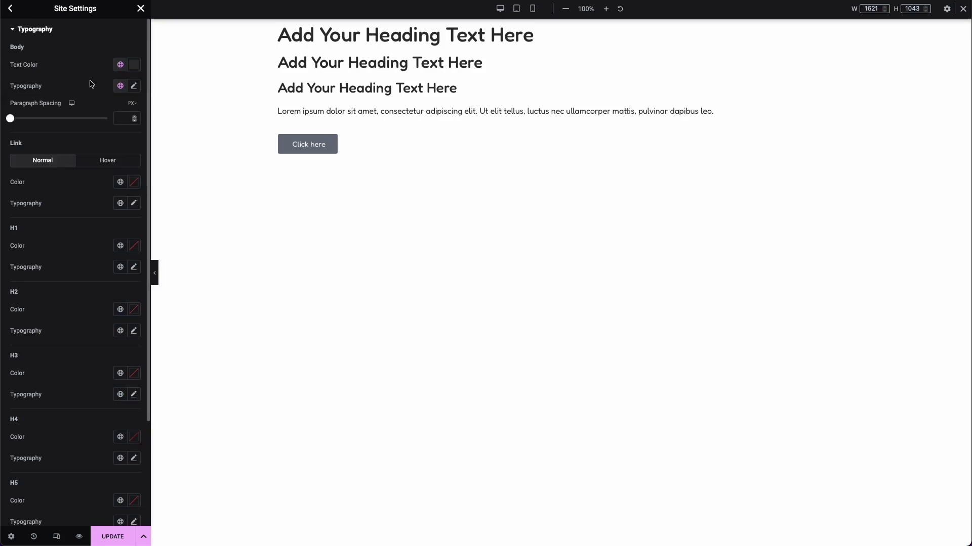
left_click(134, 64)
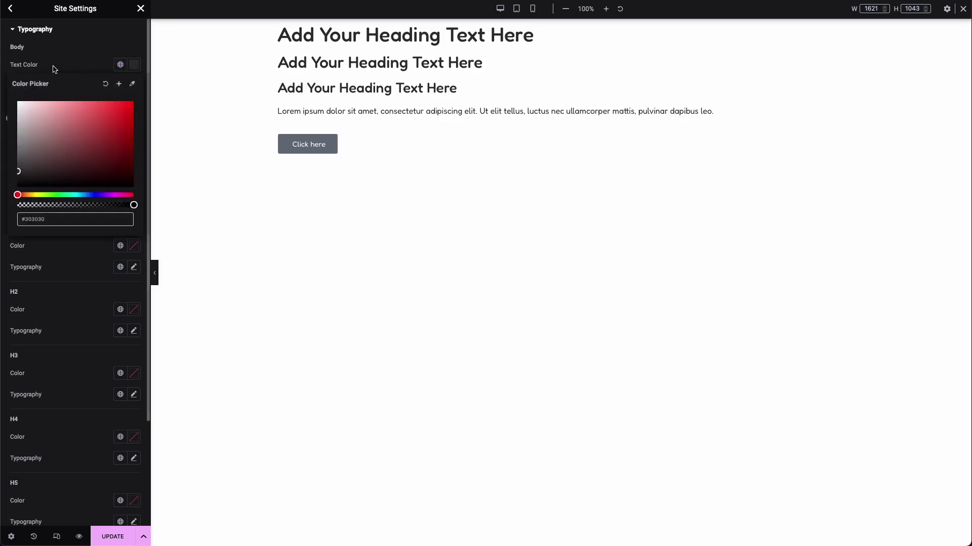
left_click(54, 69)
left_click(134, 85)
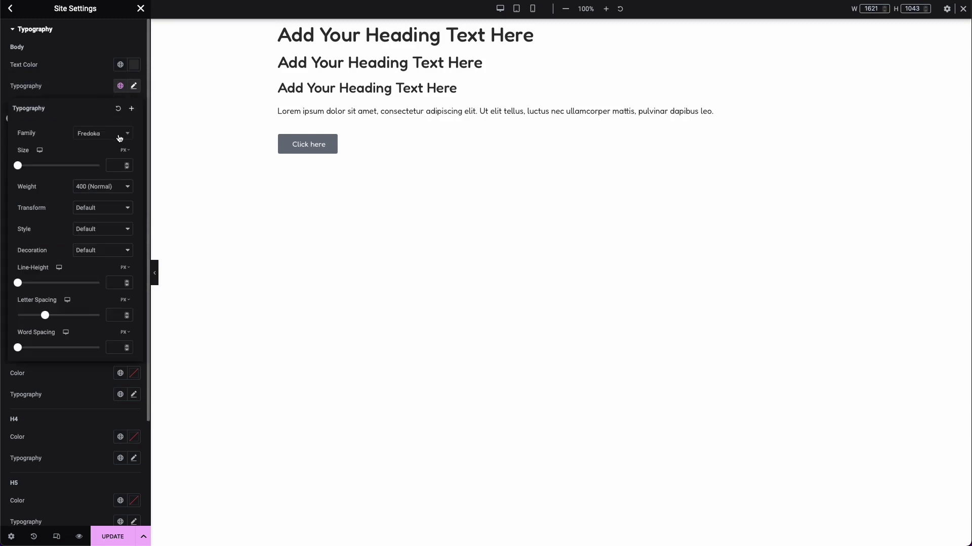
left_click(73, 77)
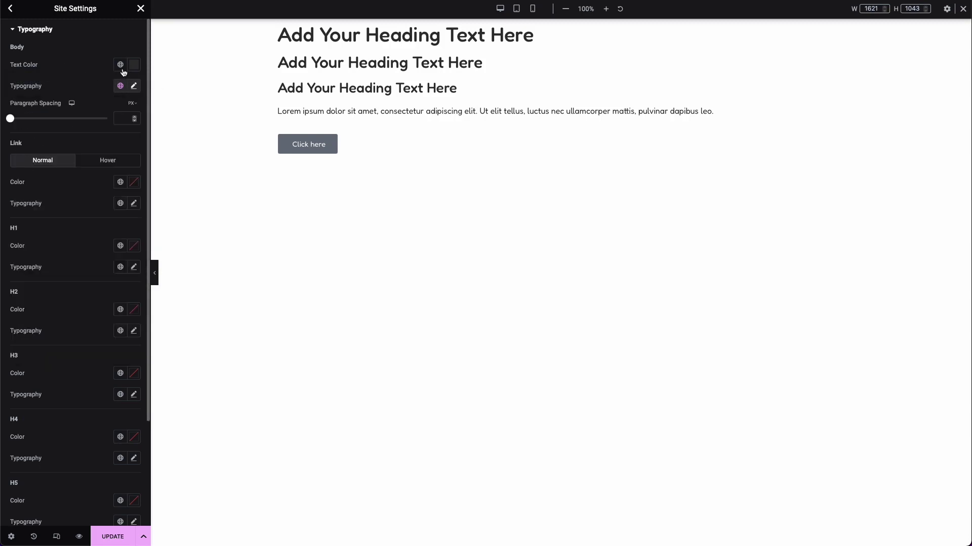
left_click(121, 65)
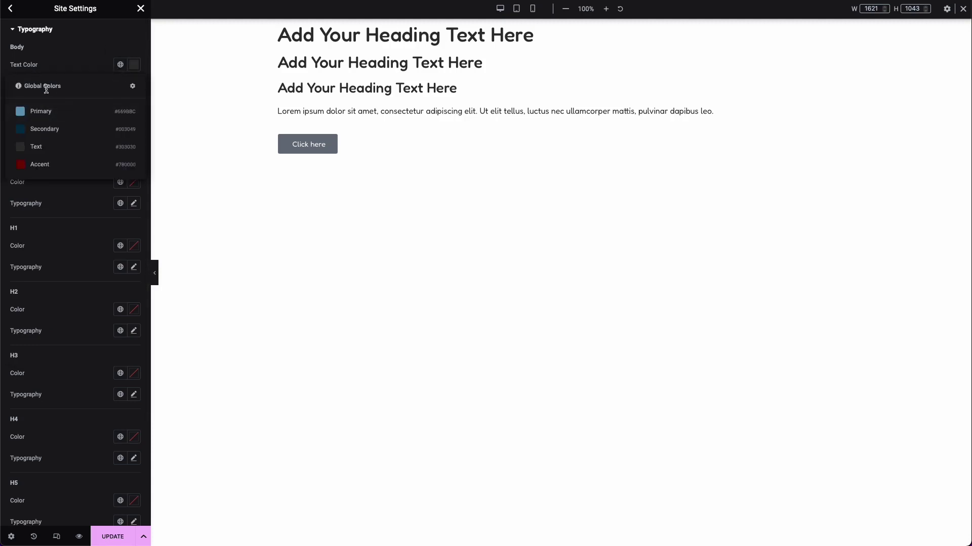
left_click(75, 68)
Review the link and heading styles in the theme typography settings and save the site settings.
scroll(26, 185, "down", 1)
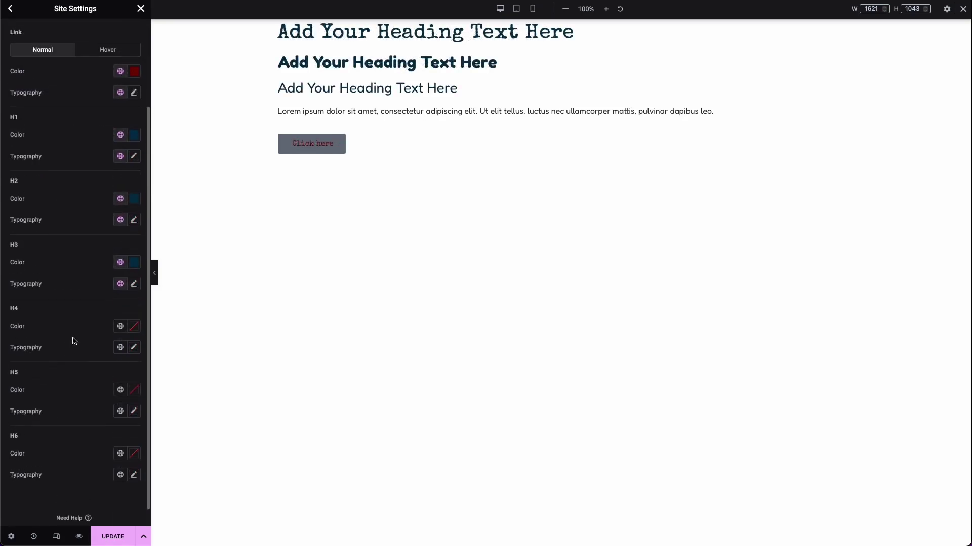
scroll(72, 341, "up", 3)
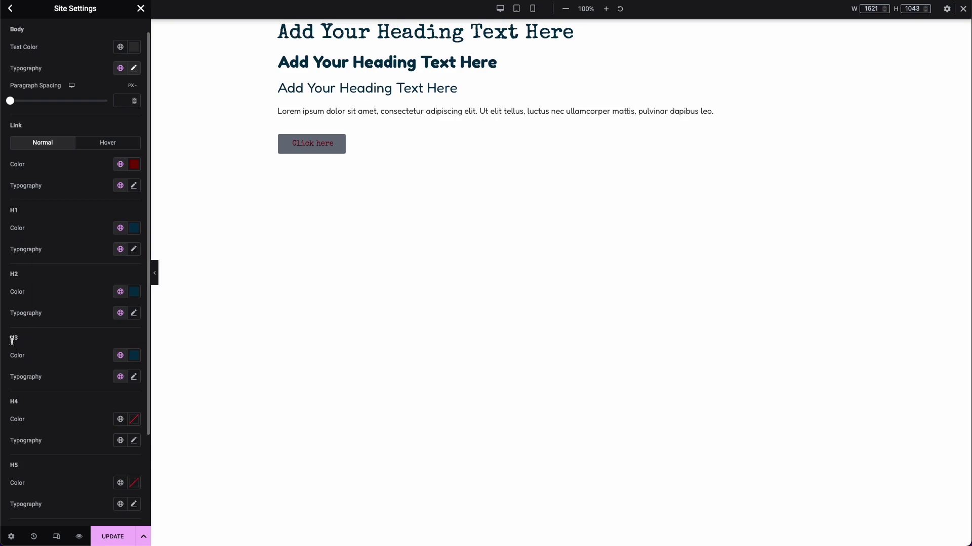
scroll(20, 347, "down", 2)
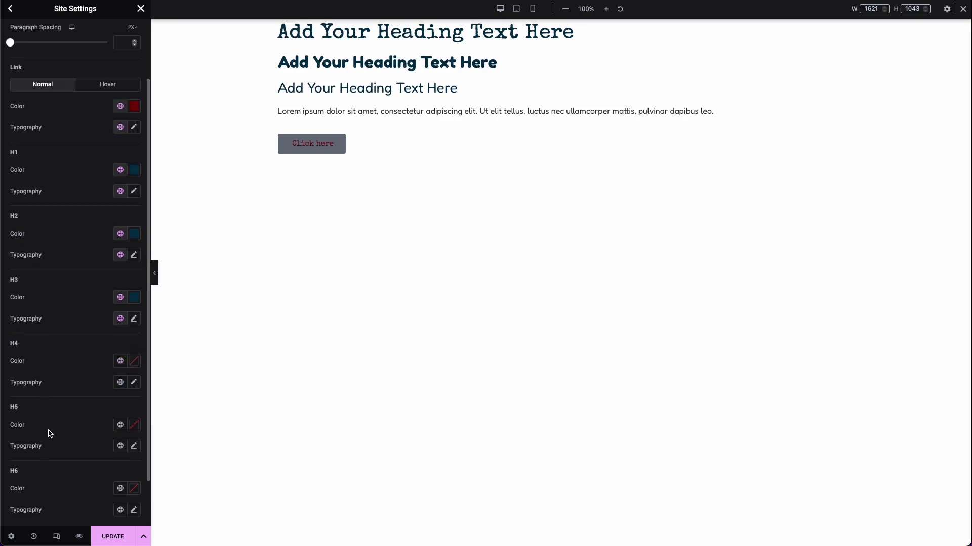
scroll(51, 433, "down", 2)
scroll(54, 433, "up", 5)
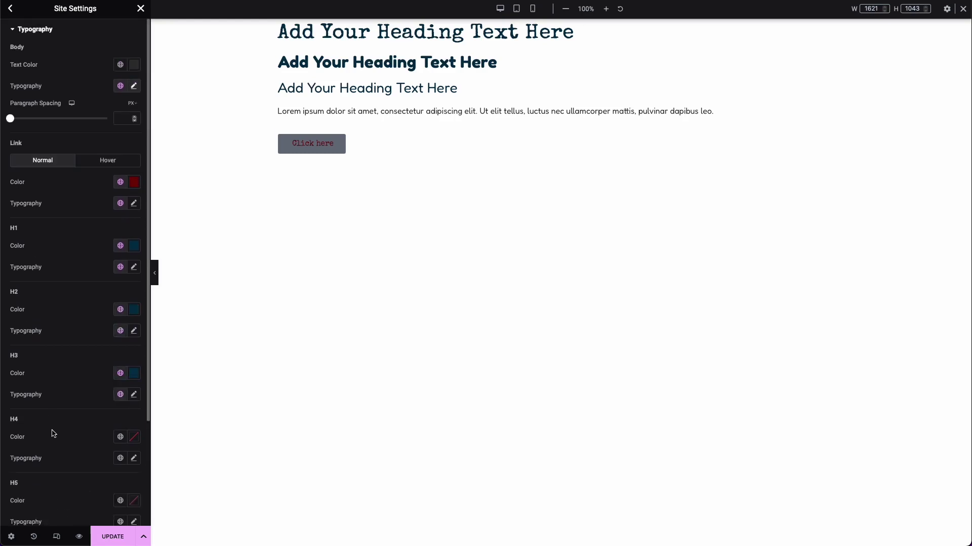
left_click(108, 540)
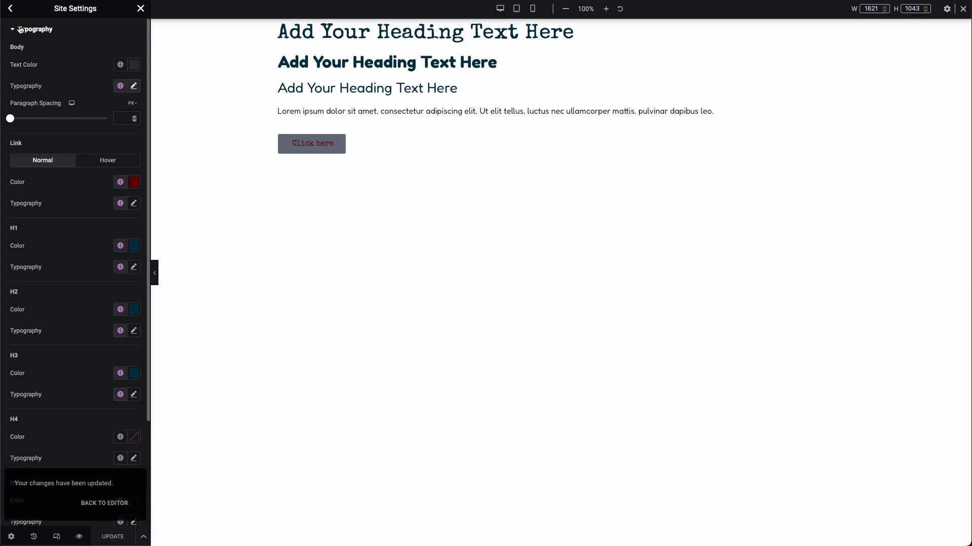
In the theme style button settings, set the normal text color to a custom white.
left_click(10, 9)
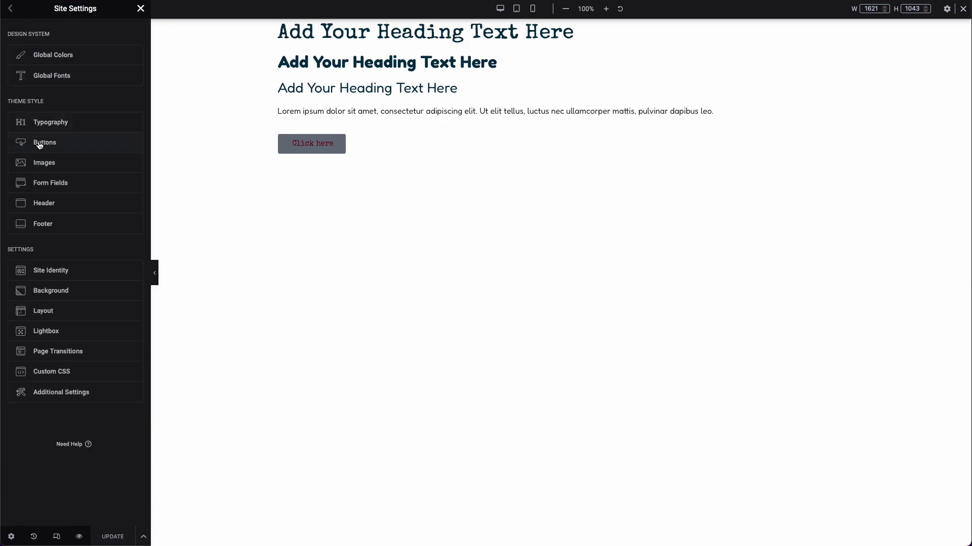
left_click(85, 148)
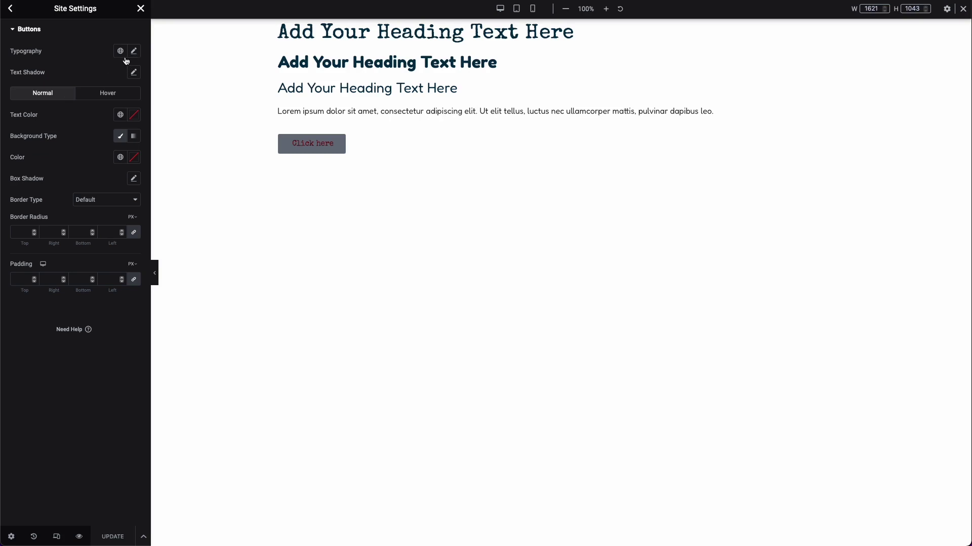
left_click(120, 116)
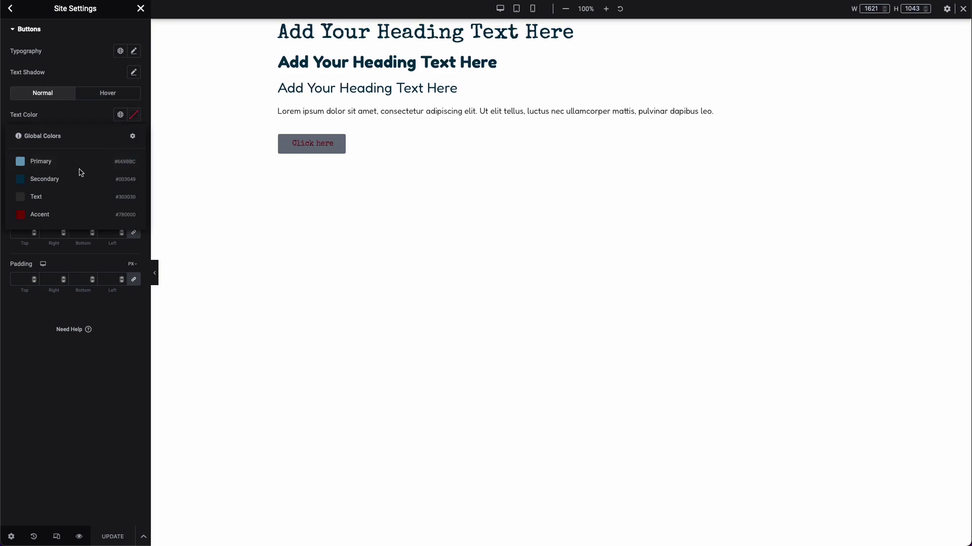
left_click(134, 115)
left_click_drag(52, 191, 13, 152)
left_click(99, 140)
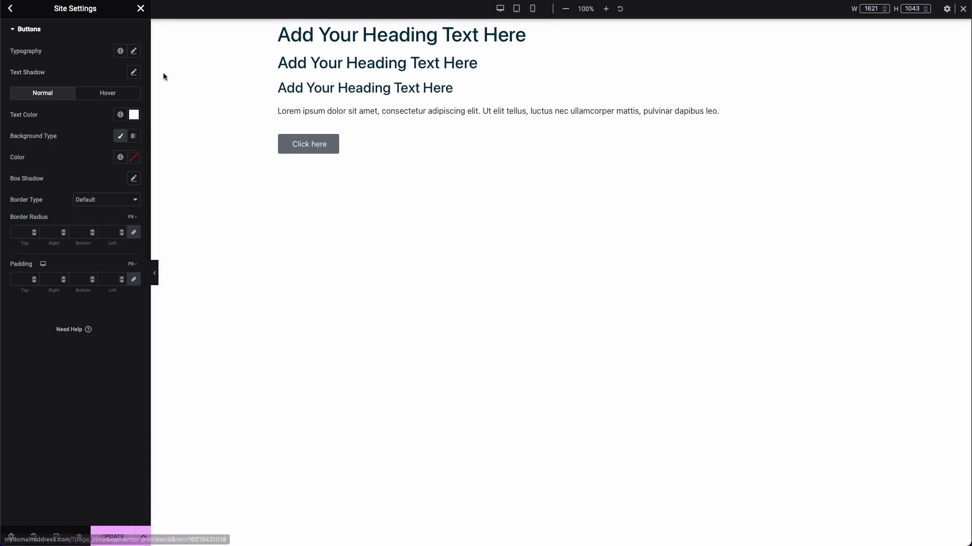
Set the button typography to the global Accent font and the normal background color to the global Accent color.
left_click(120, 52)
left_click(52, 136)
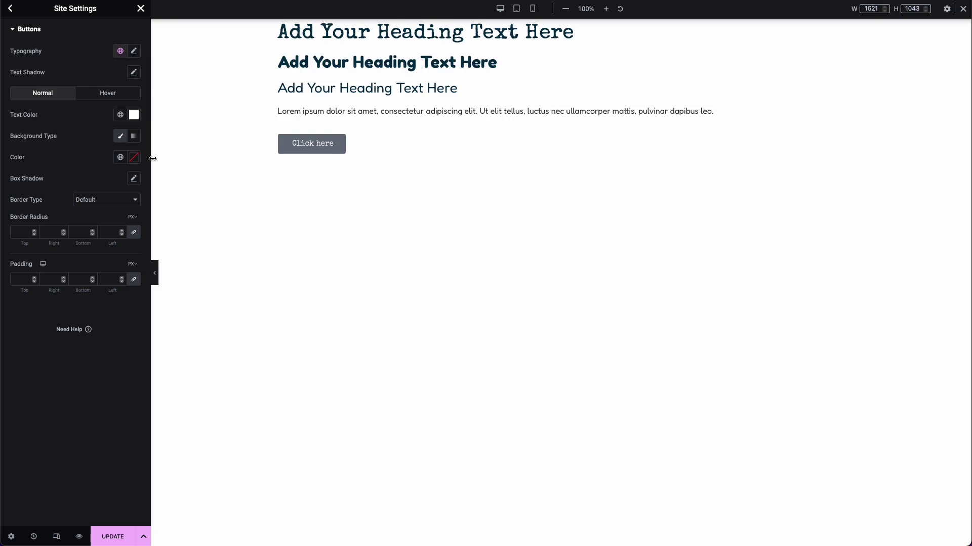
left_click(121, 158)
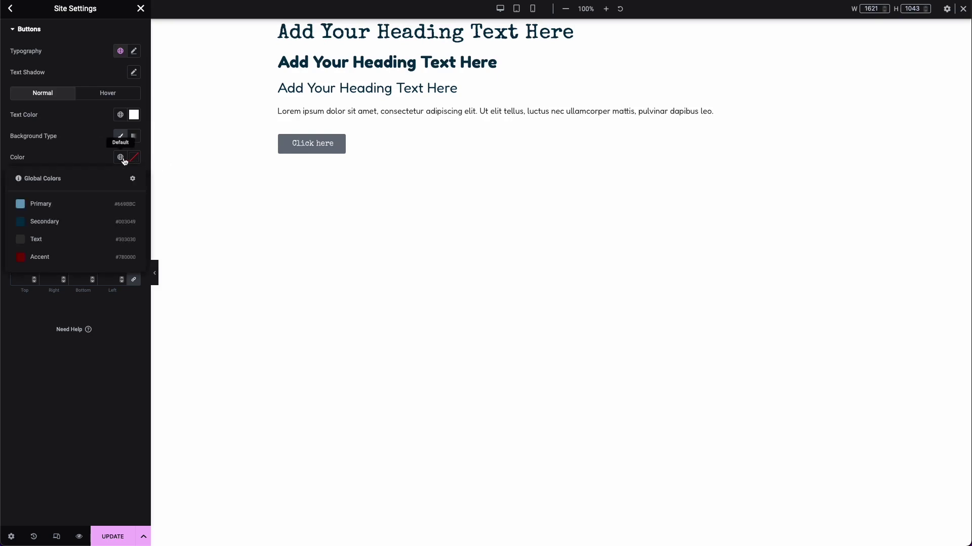
left_click(45, 255)
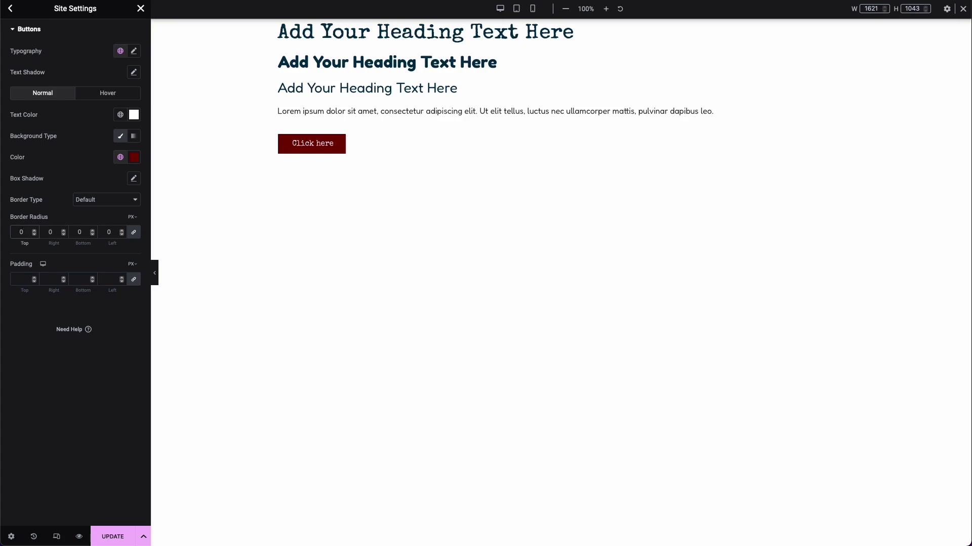
Set the button's normal border radius to 52 px on all corners and keep the border type at Default.
left_click(21, 231)
type("50")
left_click(98, 199)
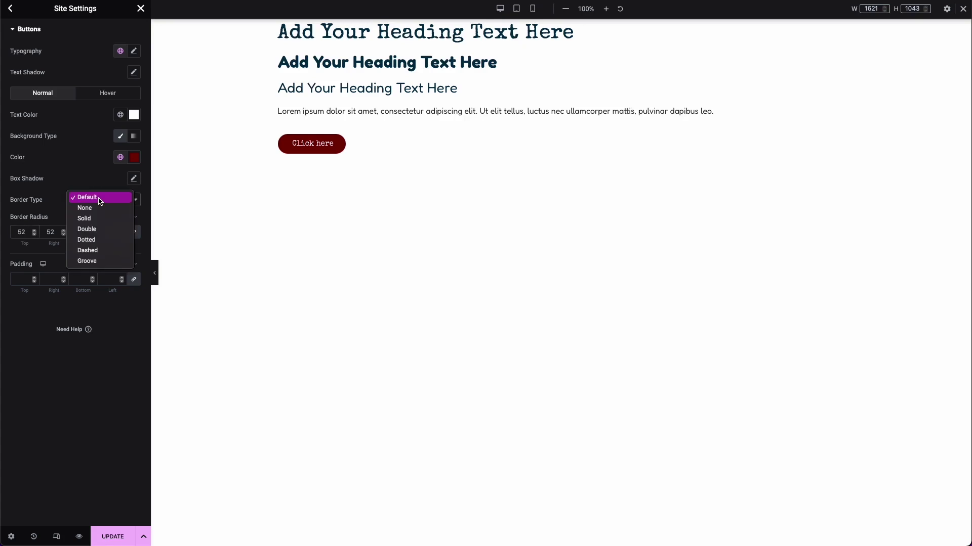
left_click(99, 198)
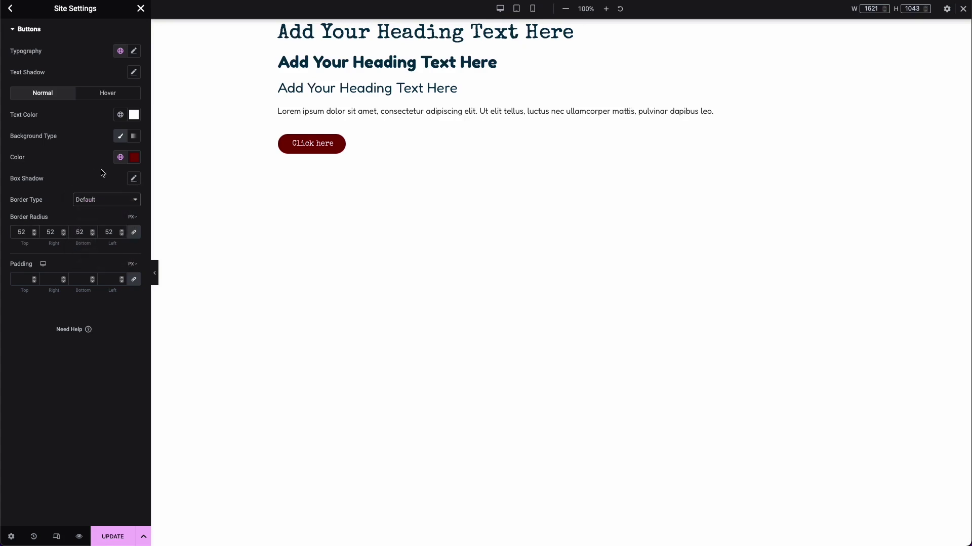
Set the button's hover background to the global Secondary color and the button padding to 50 px on all sides.
left_click(93, 96)
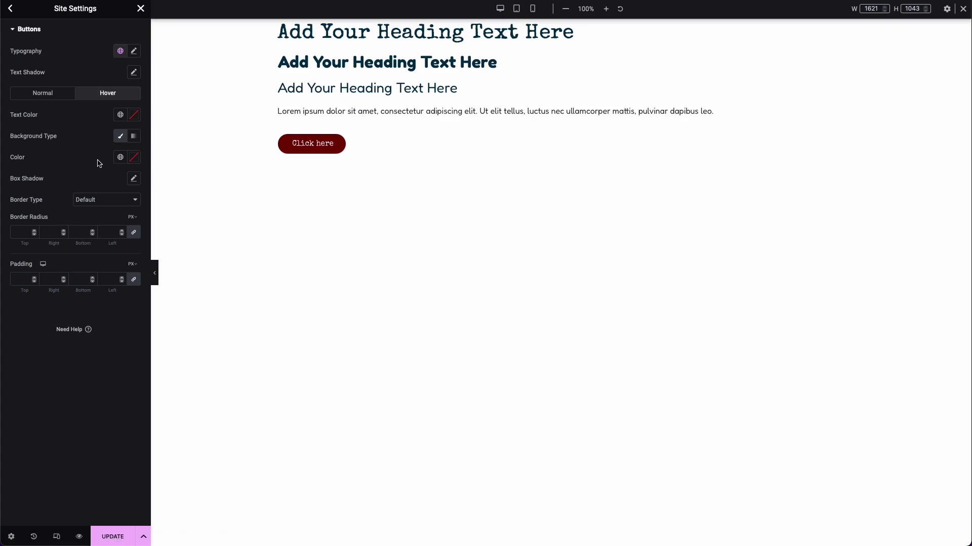
left_click(120, 157)
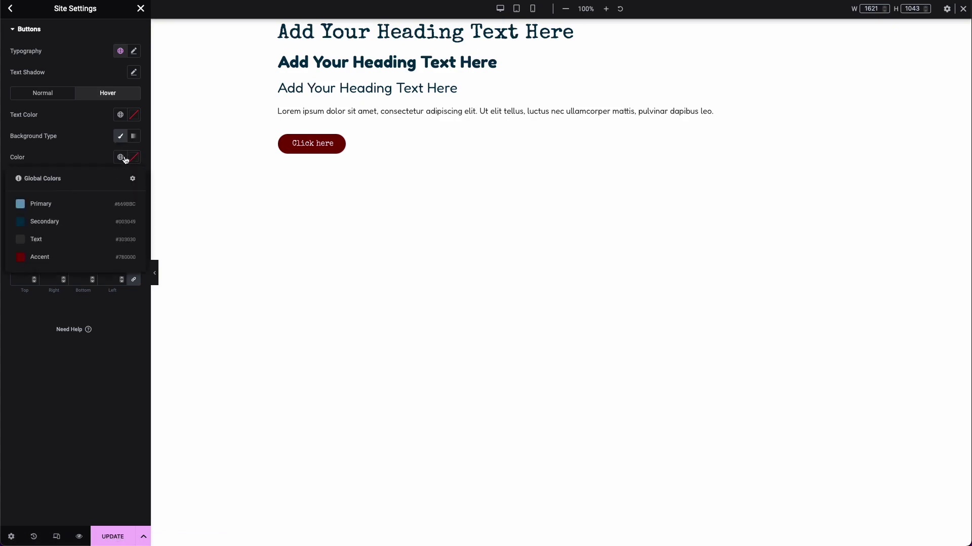
left_click(63, 203)
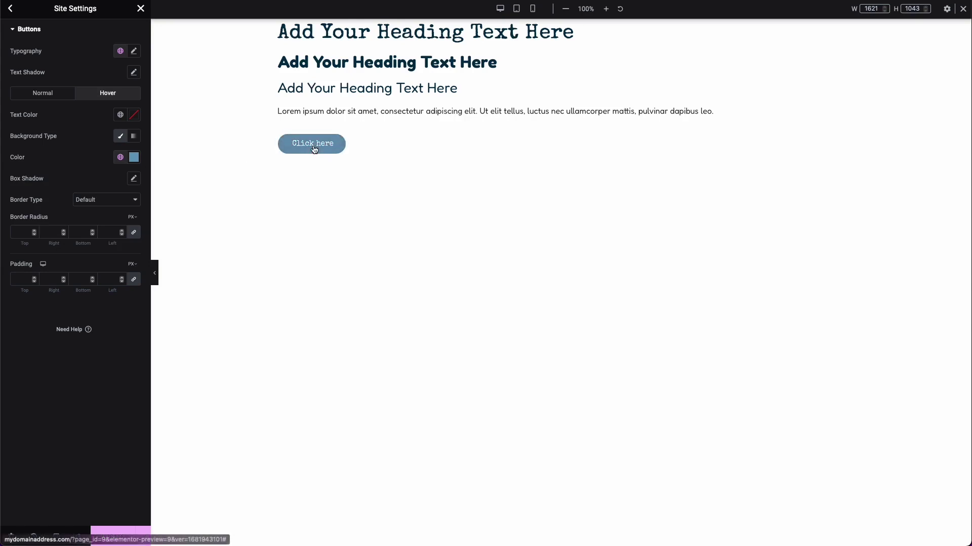
left_click(120, 157)
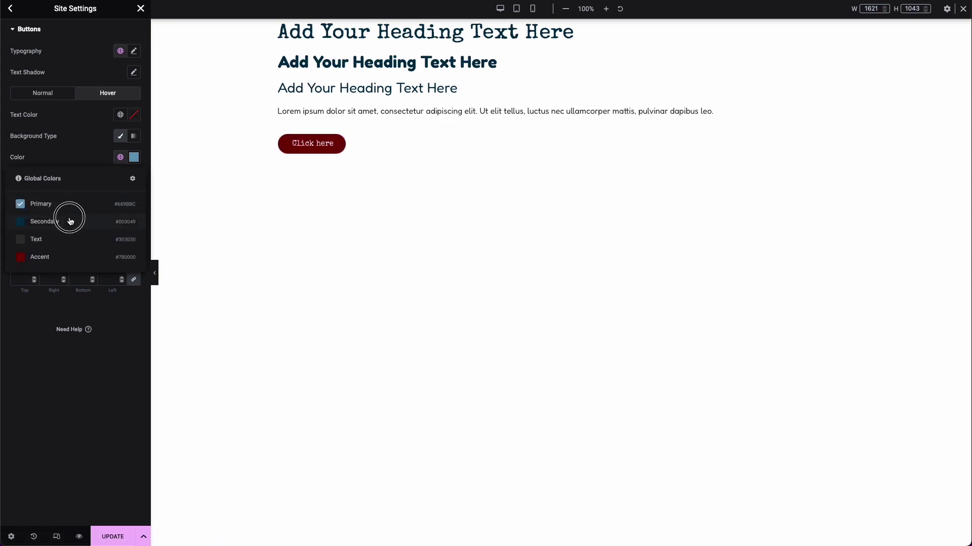
left_click(69, 219)
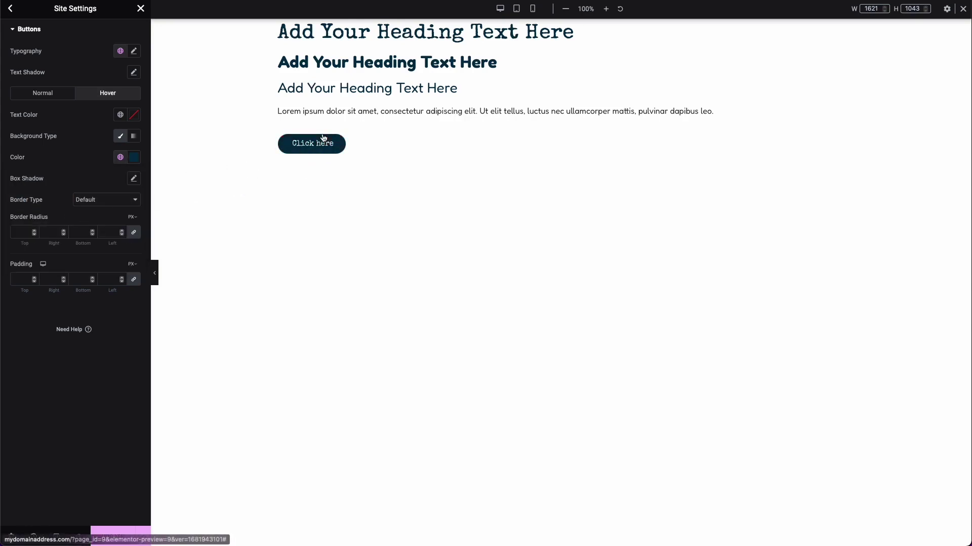
left_click(25, 280)
type("50")
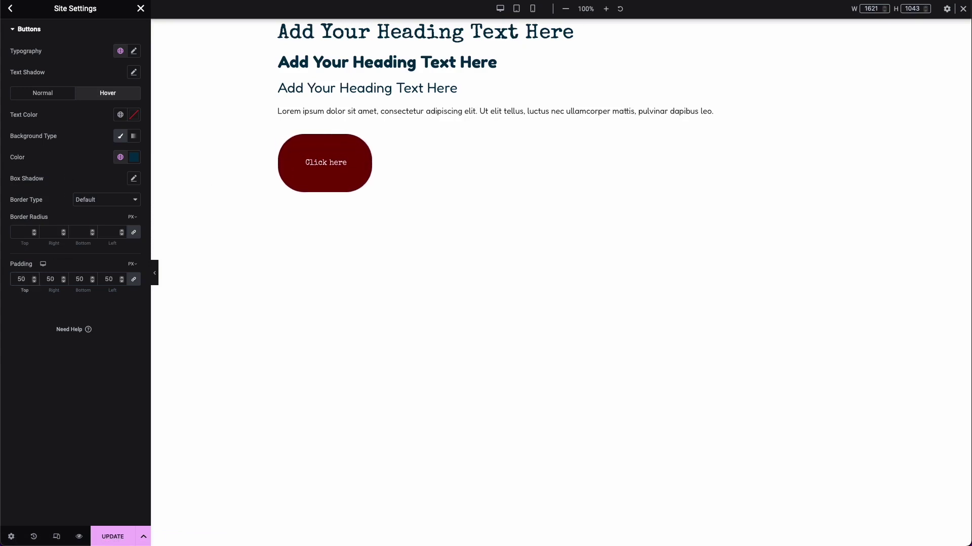
Unlink the button padding, set it to 15 px top and bottom and 25 px left and right, and update the site settings.
key("BackSpace")
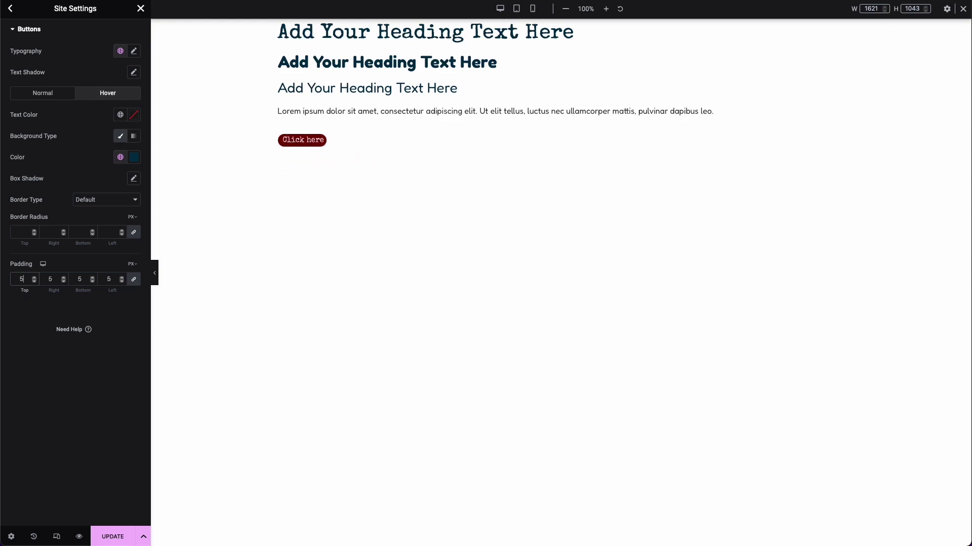
key("BackSpace")
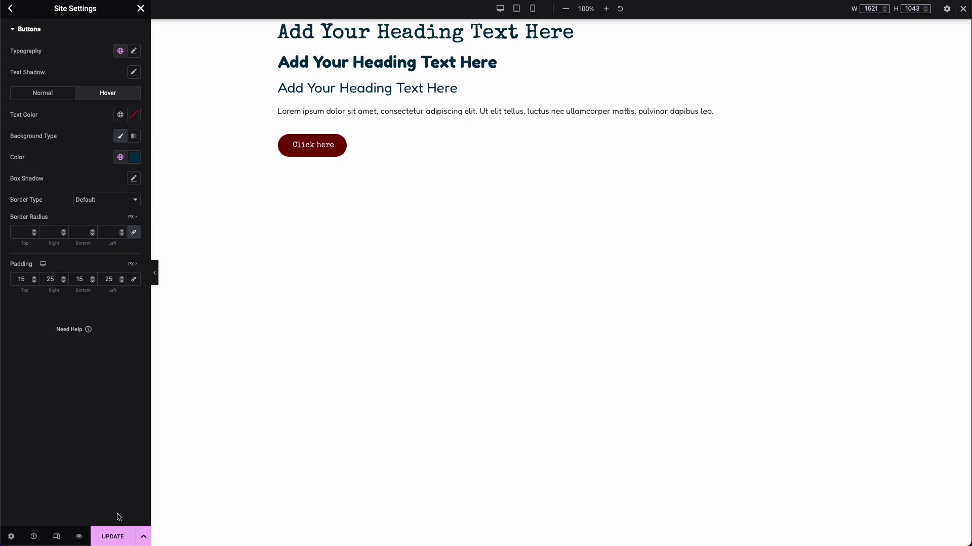
left_click(113, 537)
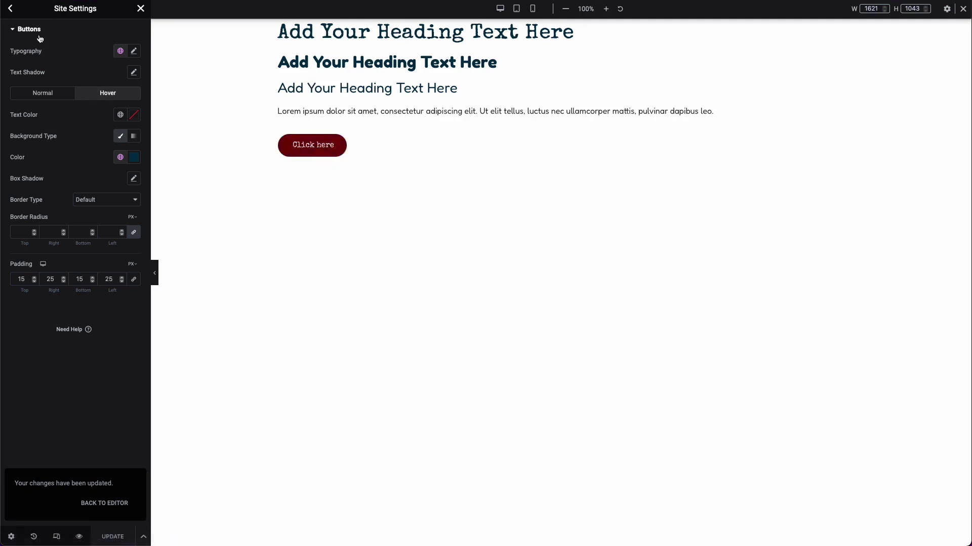
Examine the theme style options for images in both the normal and hover states.
left_click(20, 11)
left_click(78, 165)
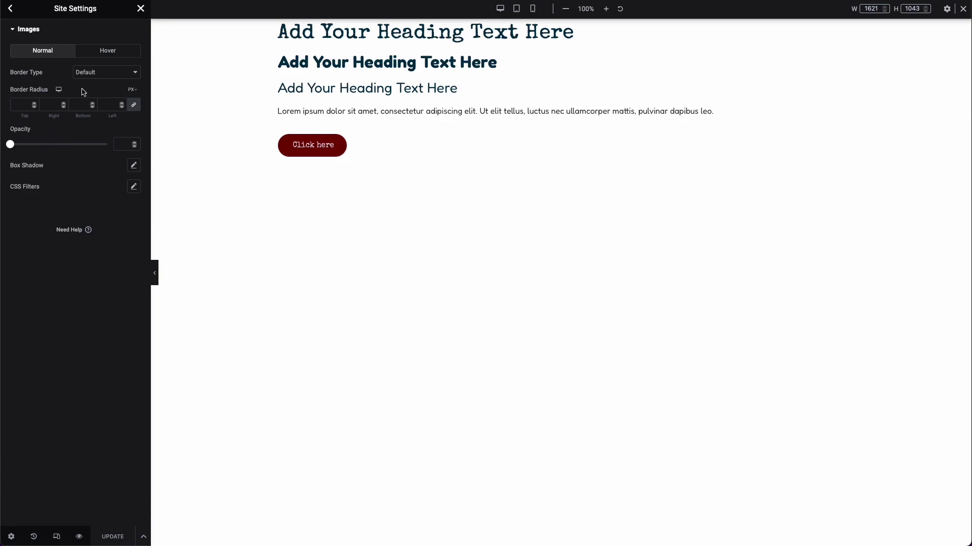
left_click(88, 56)
left_click(74, 53)
left_click(10, 9)
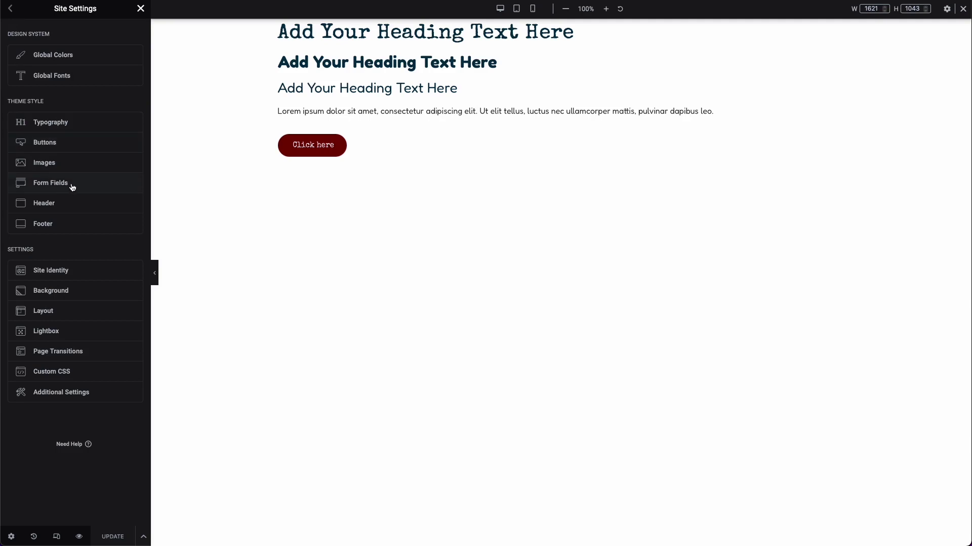
Look at the Form Fields theme style options, and search the editor's widgets for "form".
left_click(73, 187)
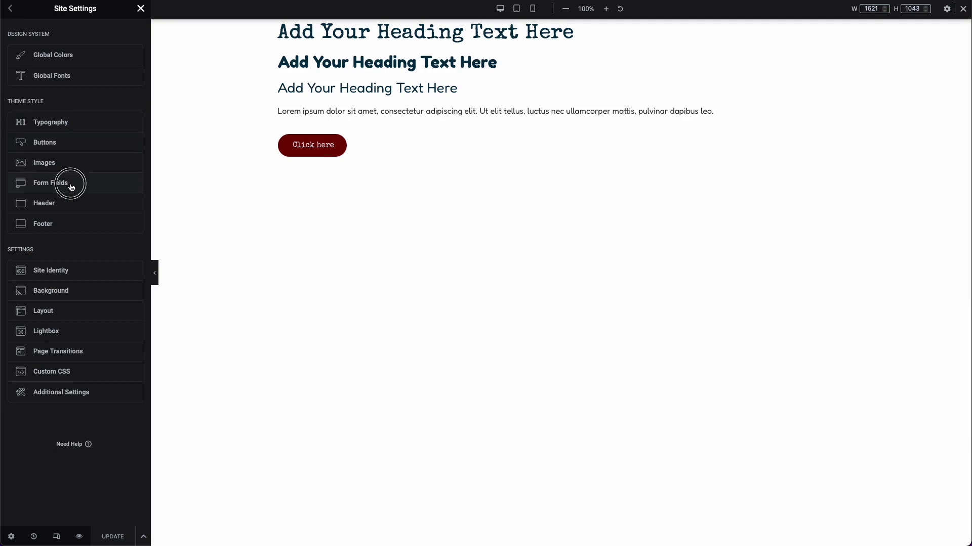
left_click(11, 9)
left_click(141, 8)
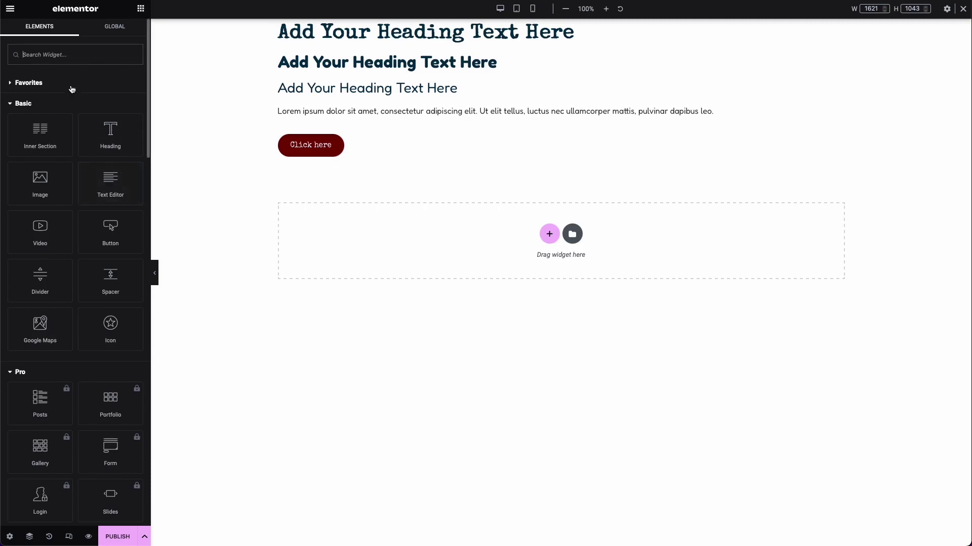
type("form")
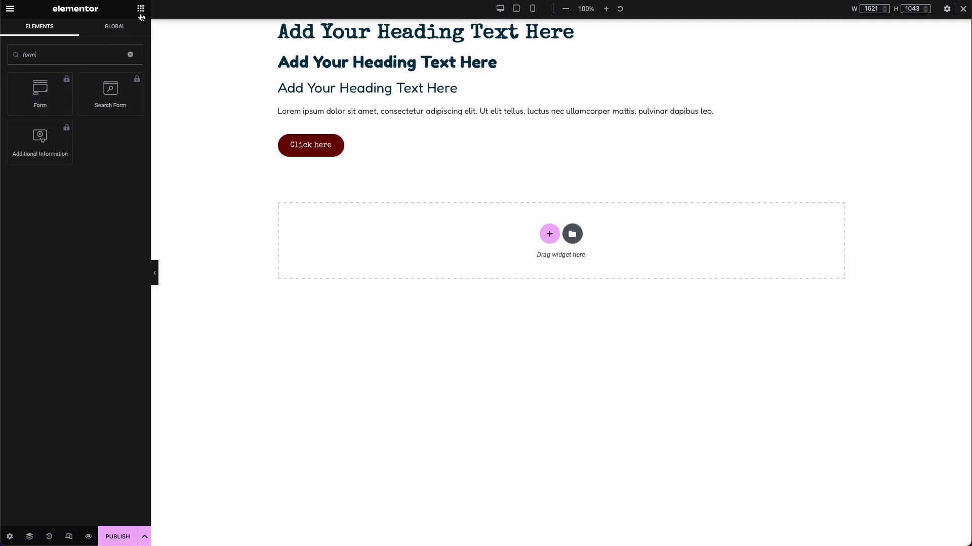
Reopen Site Settings and examine the theme style header options, including the site logo, tagline and menu sections.
left_click(9, 10)
left_click(39, 52)
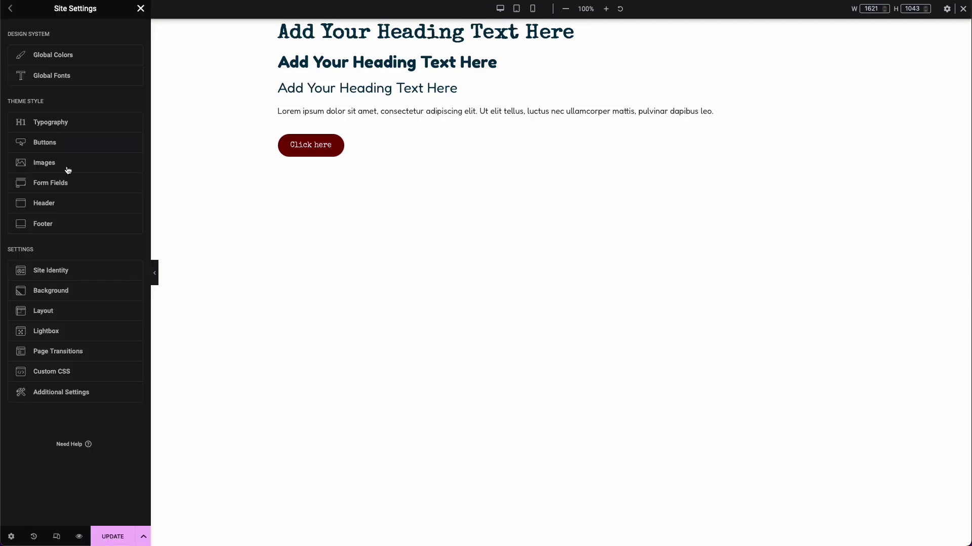
left_click(43, 204)
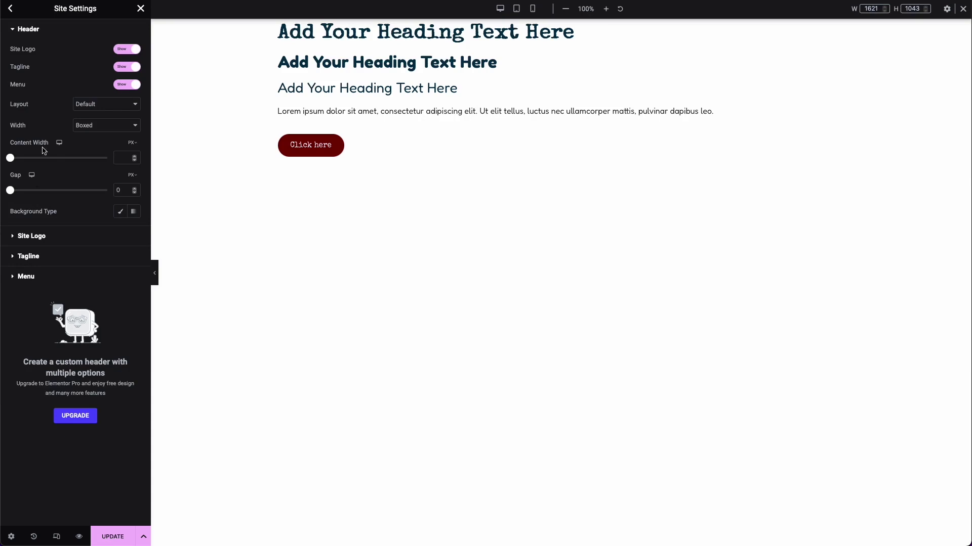
left_click(43, 232)
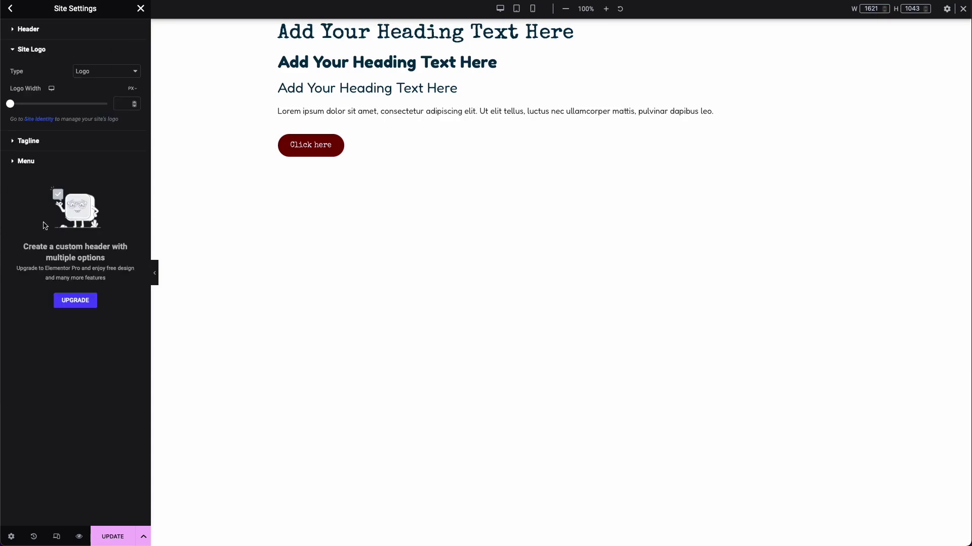
left_click(56, 147)
left_click(54, 158)
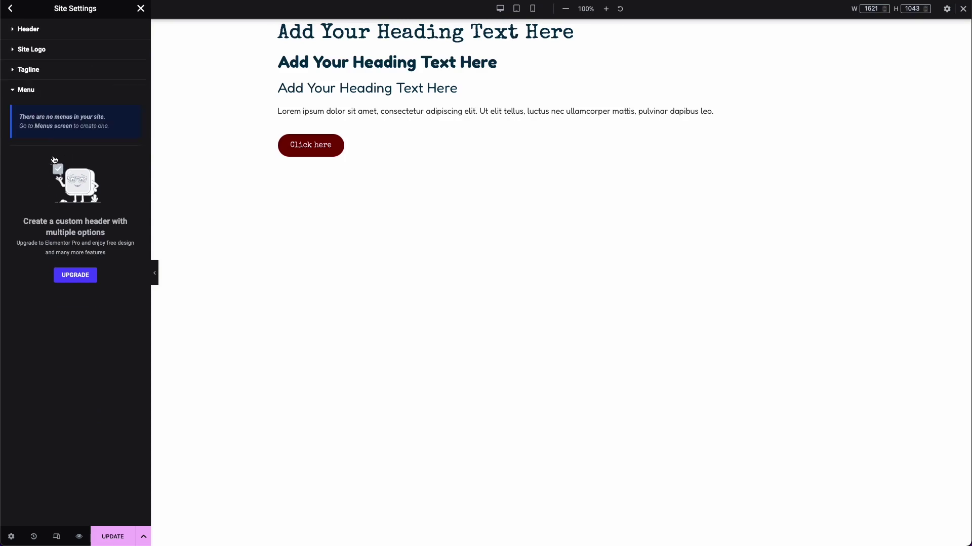
left_click(11, 10)
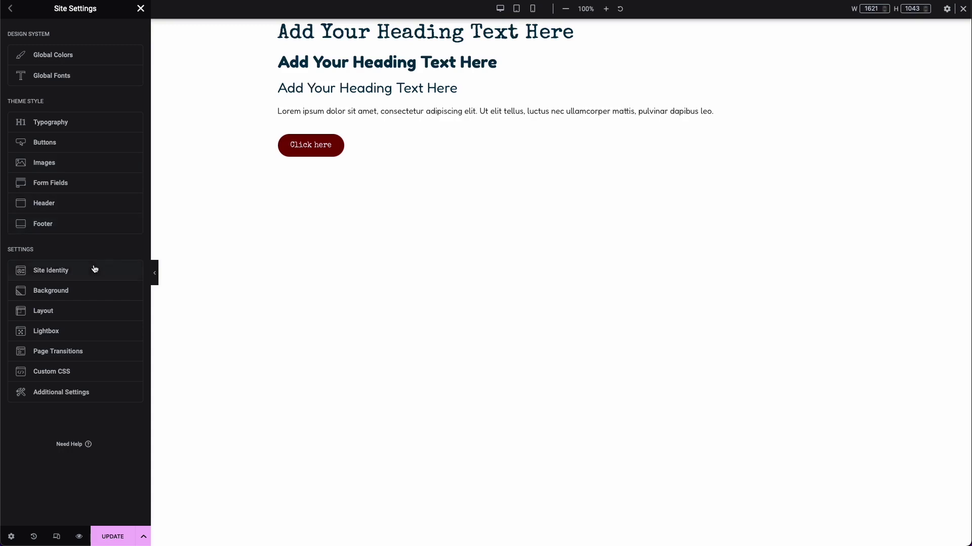
Examine the Site Identity settings for the site name, description, logo and favicon.
left_click(71, 274)
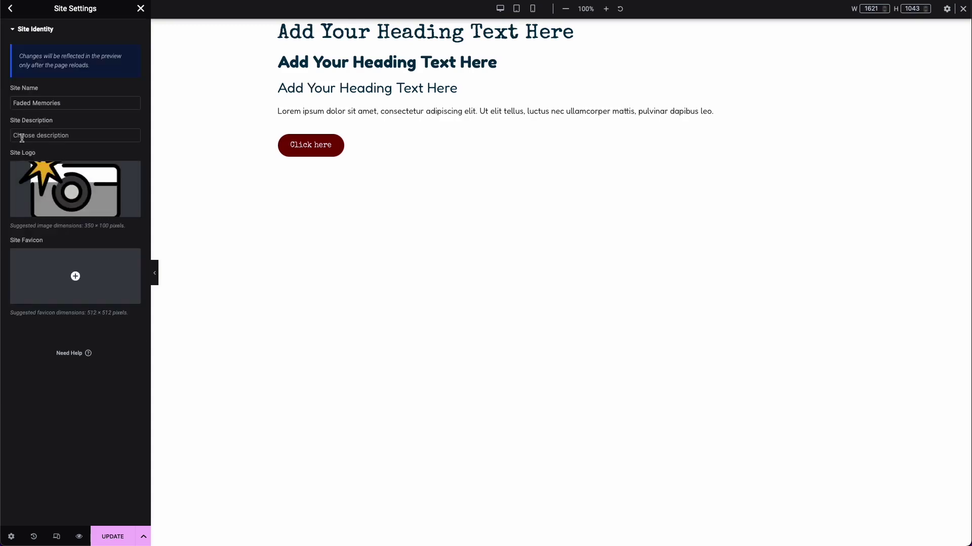
triple_click(17, 104)
mouse_move(44, 176)
mouse_move(48, 259)
left_click(10, 9)
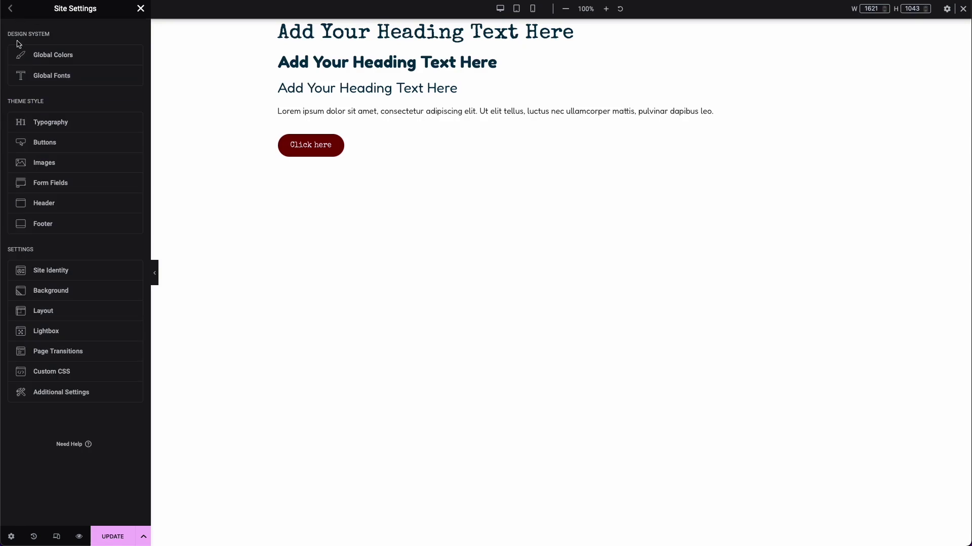
In the site background settings, choose the classic background type and set a custom color of fdf0d5.
left_click(102, 293)
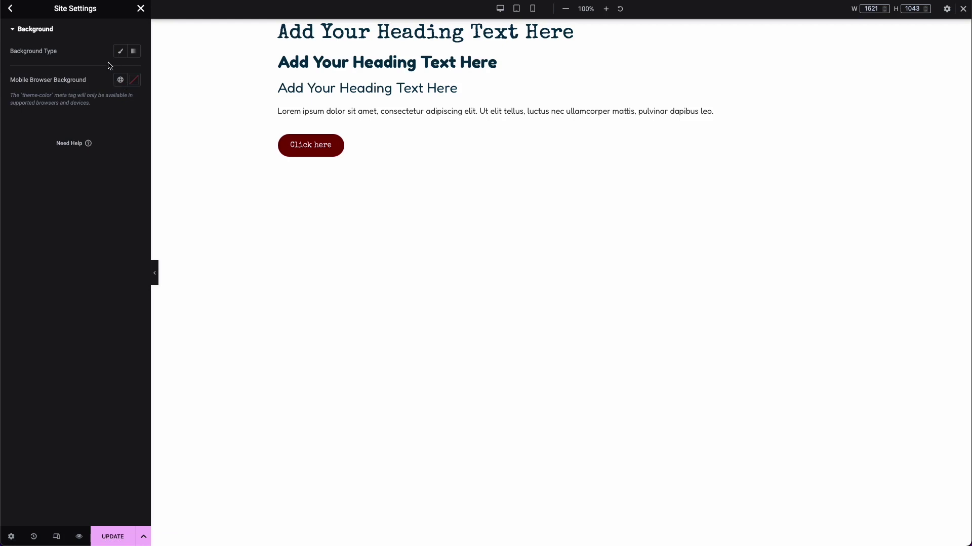
left_click(121, 52)
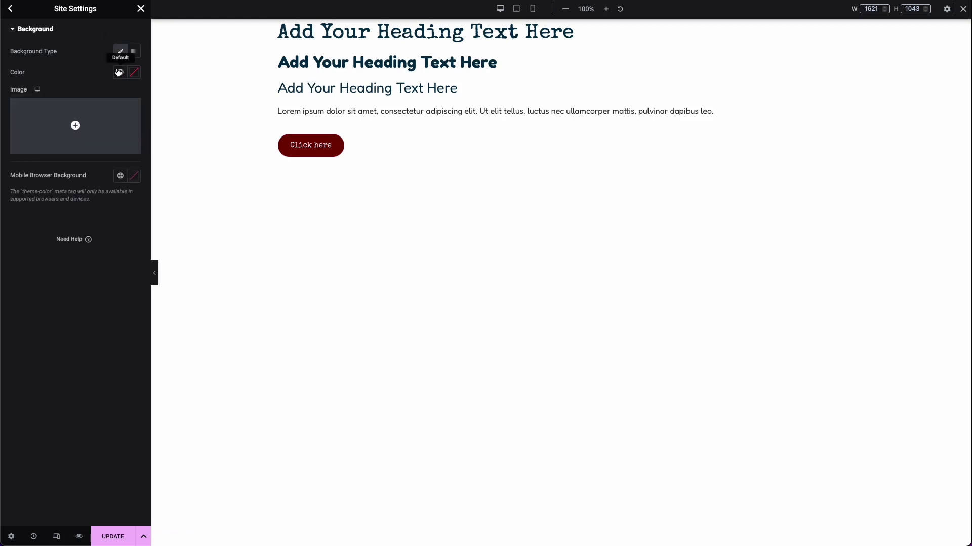
left_click(119, 73)
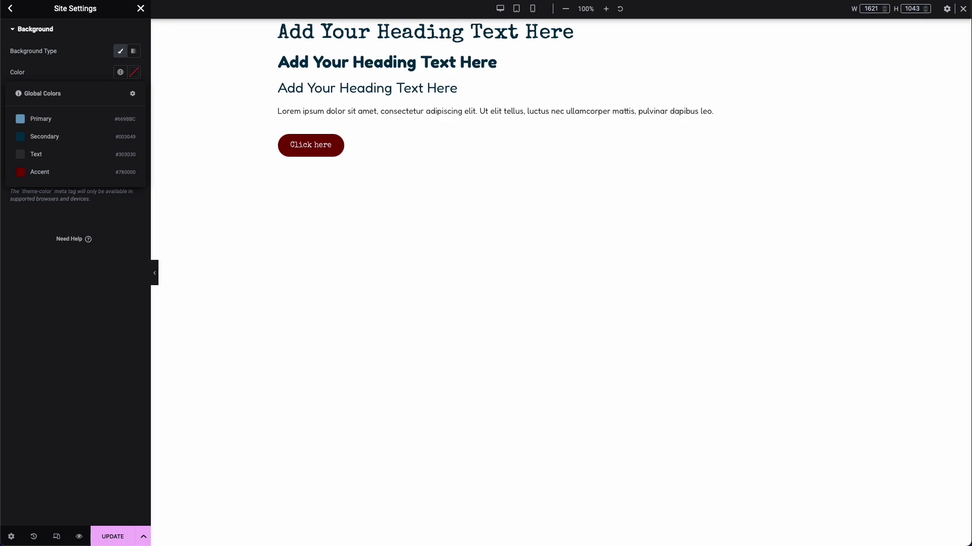
left_click(133, 73)
key("ctrl+v")
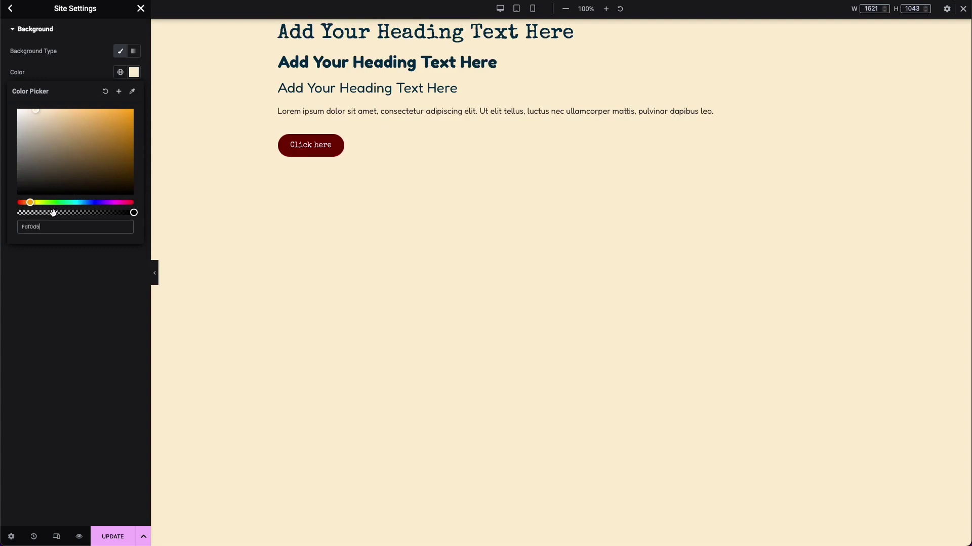
left_click(104, 290)
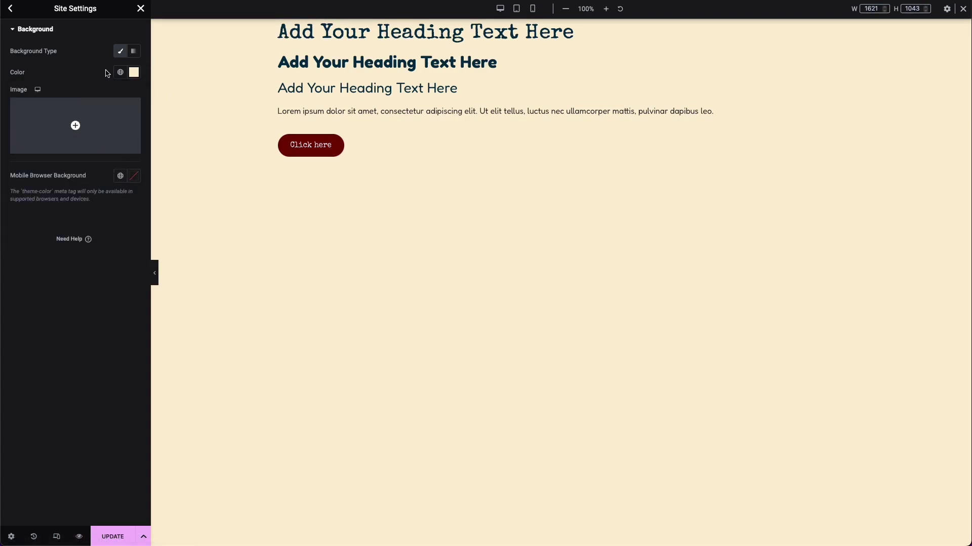
Lighten the site background color to #FFFCF5 and update the site settings.
left_click(134, 73)
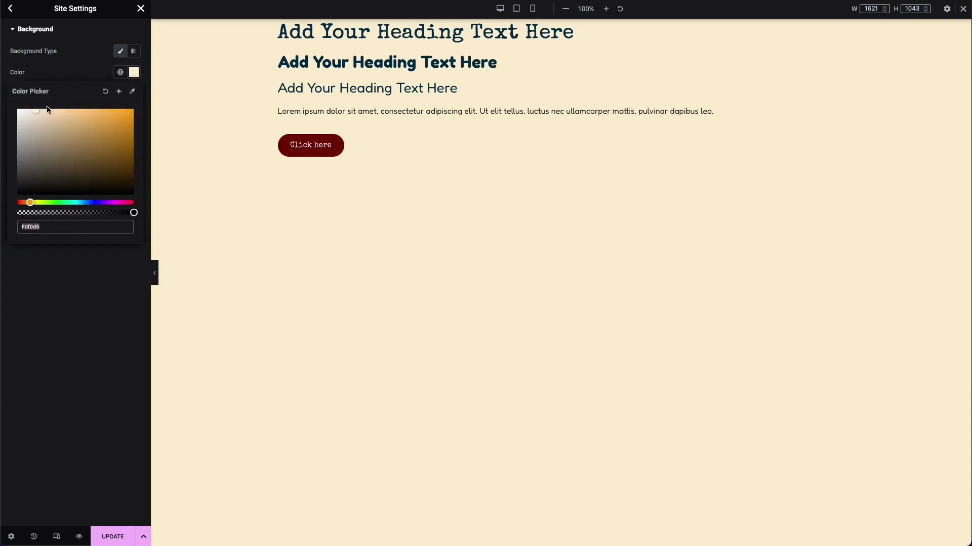
left_click_drag(35, 112, 23, 109)
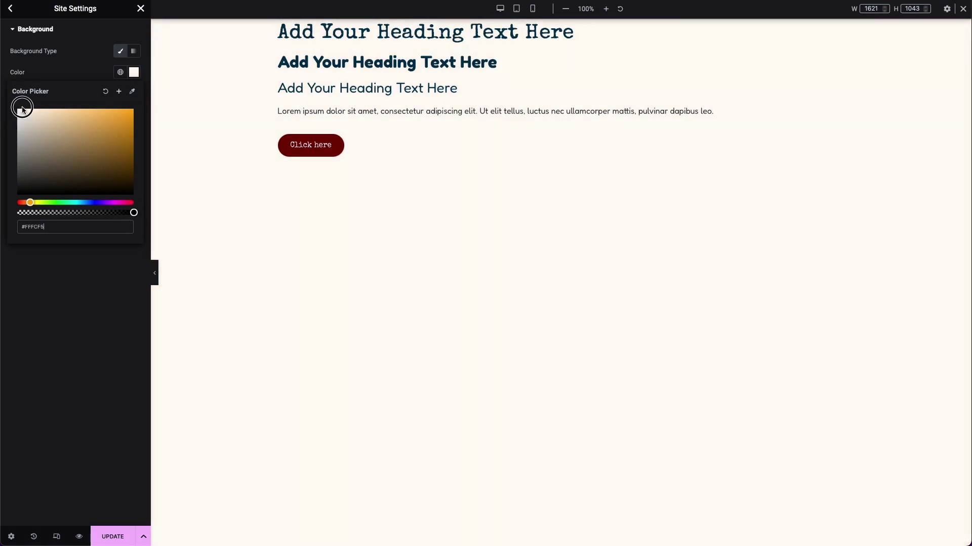
left_click(54, 49)
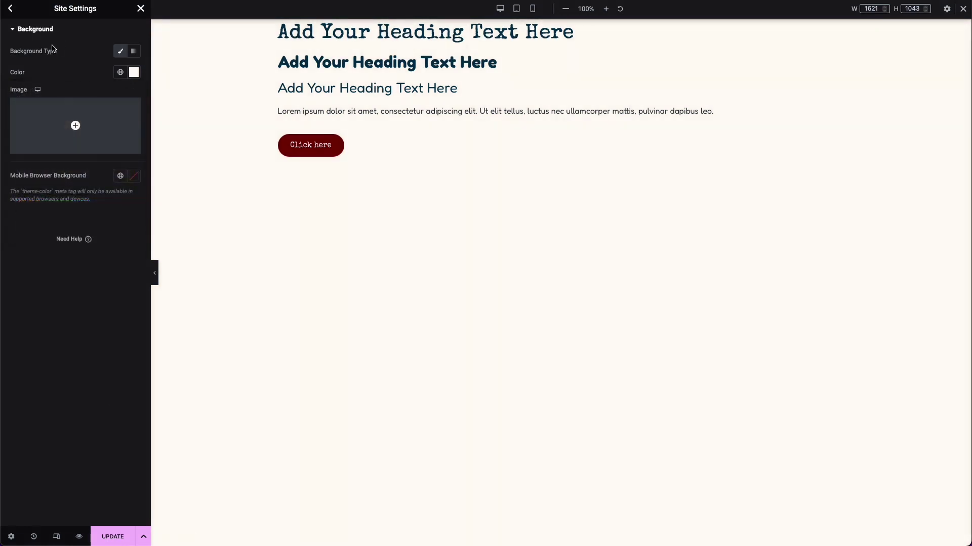
left_click(113, 536)
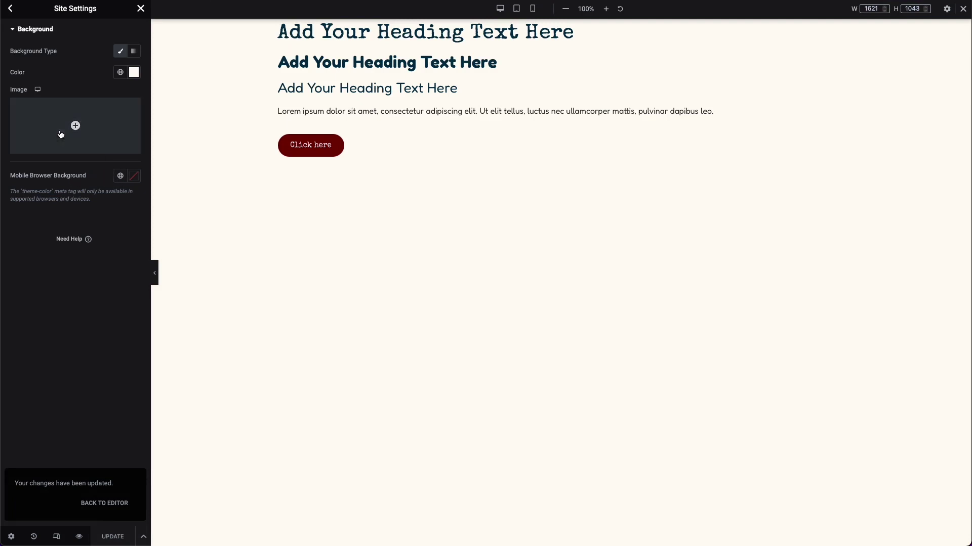
Examine the site layout settings and breakpoints, and check how the content width bounds the widgets on the canvas.
left_click(9, 11)
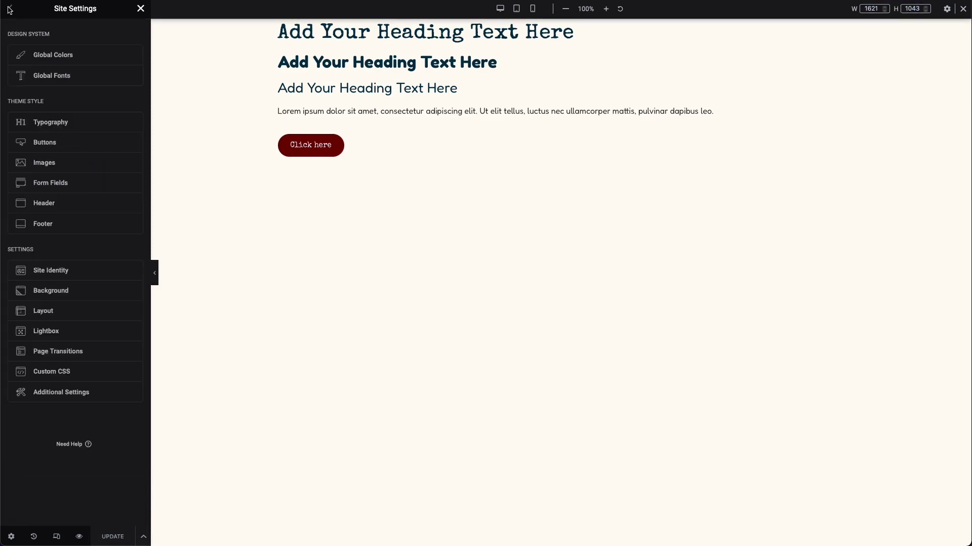
left_click(64, 320)
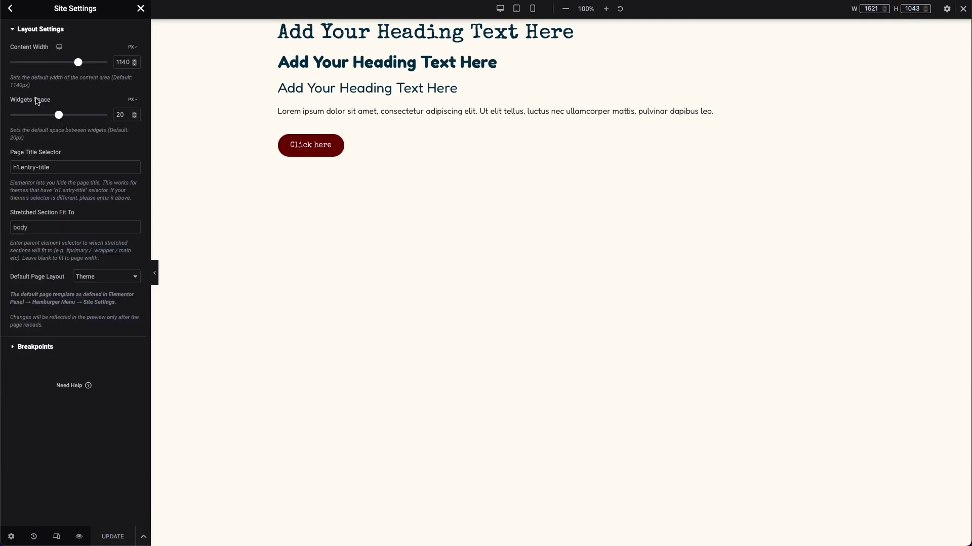
left_click(52, 357)
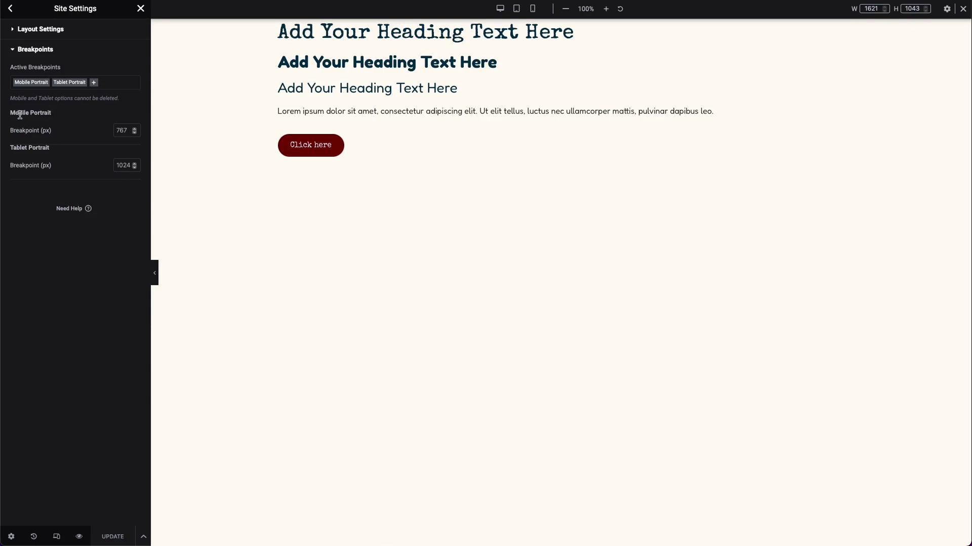
left_click(27, 35)
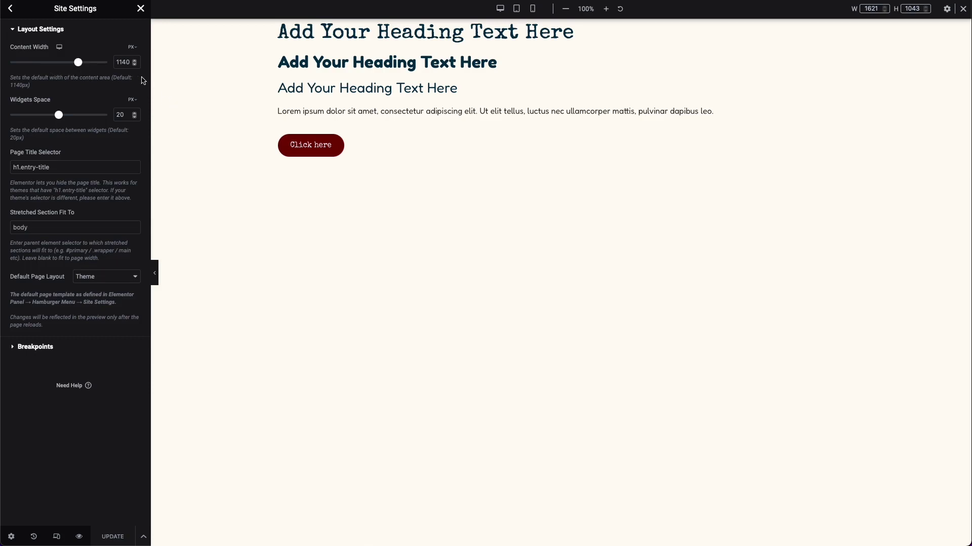
left_click_drag(269, 35, 282, 156)
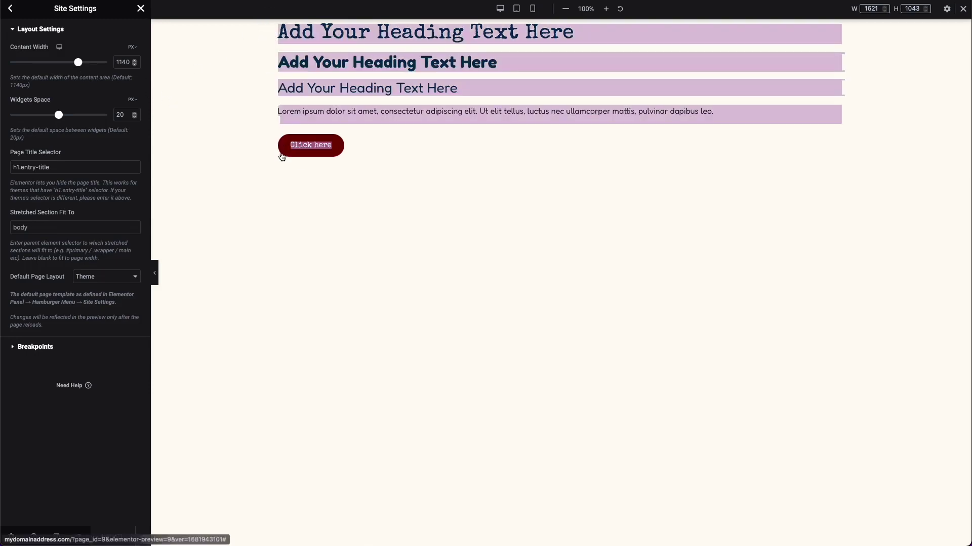
left_click(280, 163)
right_click(279, 159)
left_click(213, 159)
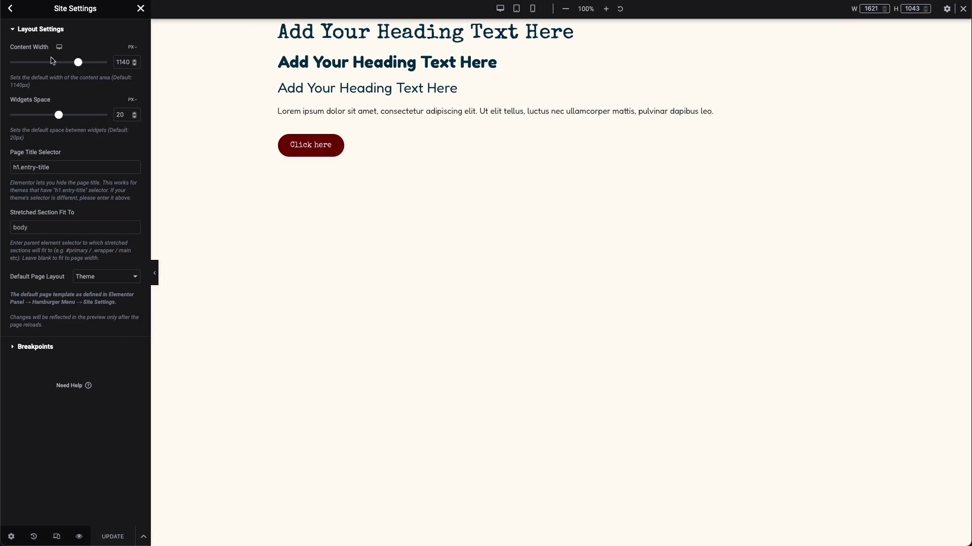
left_click(11, 8)
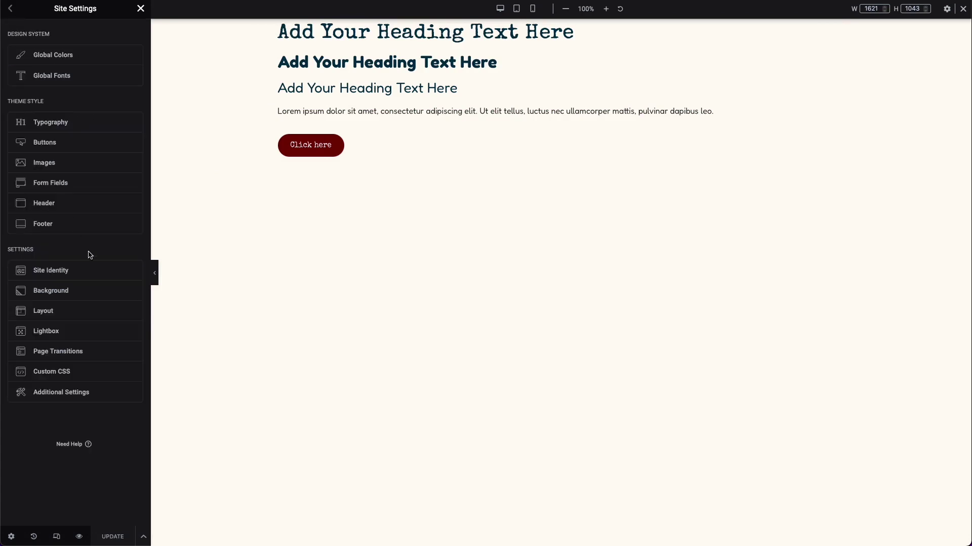
Examine the Lightbox options and the Additional Settings page in the WordPress dashboard, and return to the editor's Site Settings.
left_click(69, 340)
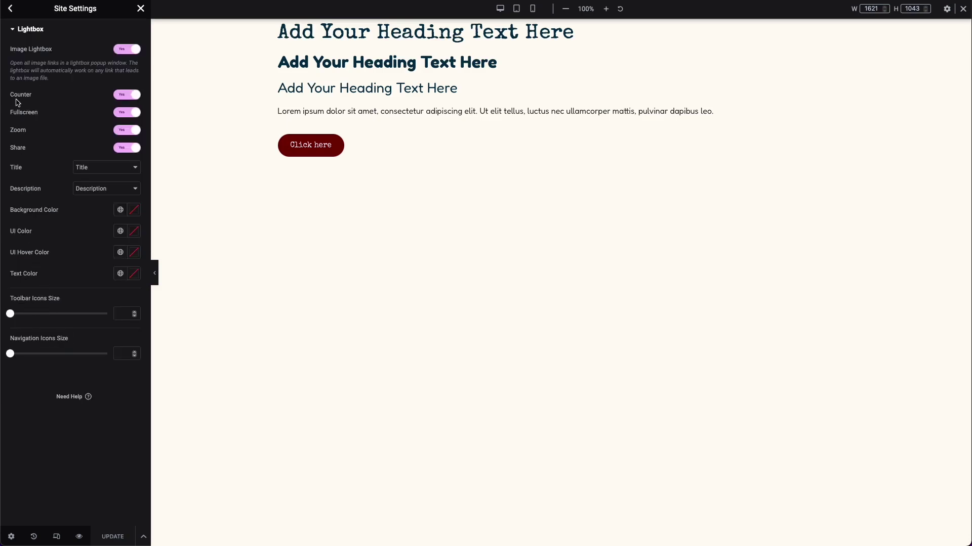
left_click(10, 9)
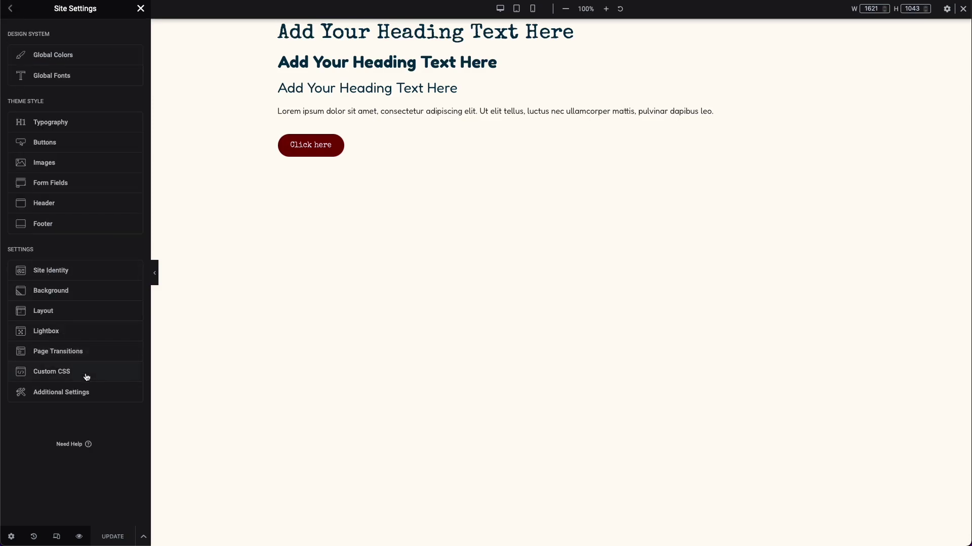
left_click(106, 401)
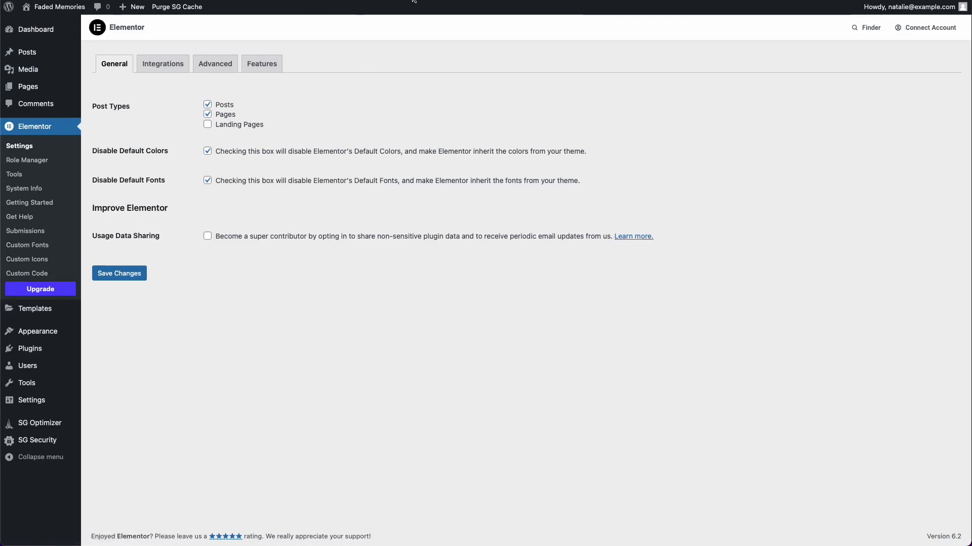
left_click(428, 1)
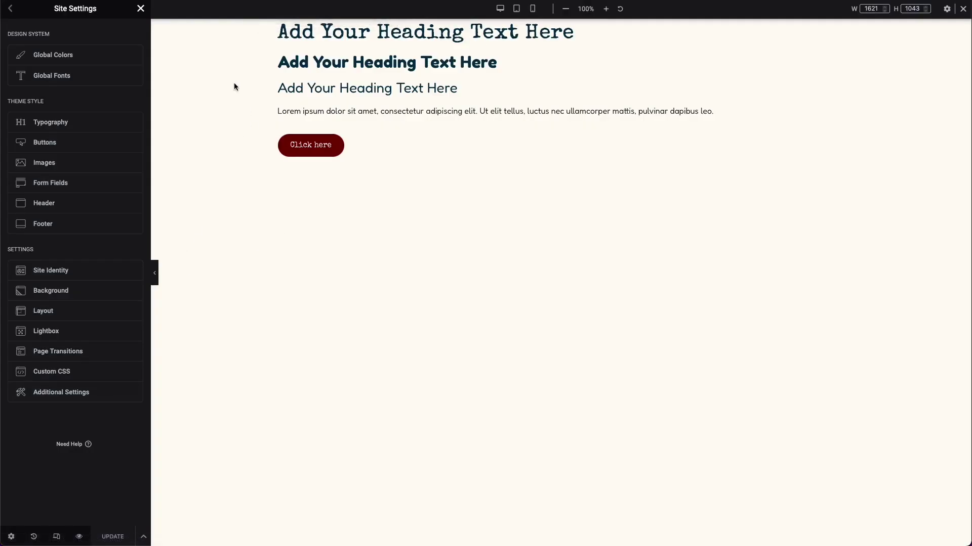
Leave the site settings, set the page title to Style Guide in the post settings, and publish the page.
left_click(140, 9)
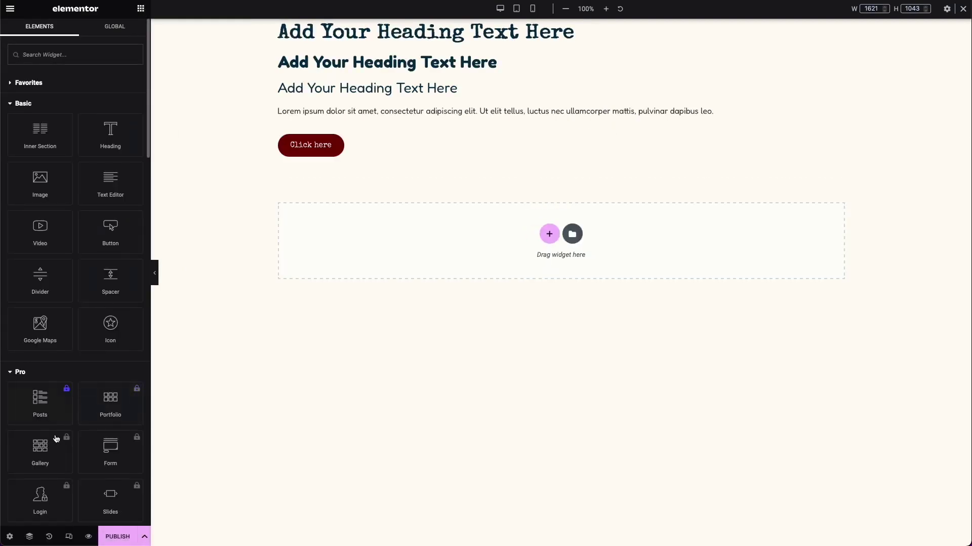
left_click(10, 537)
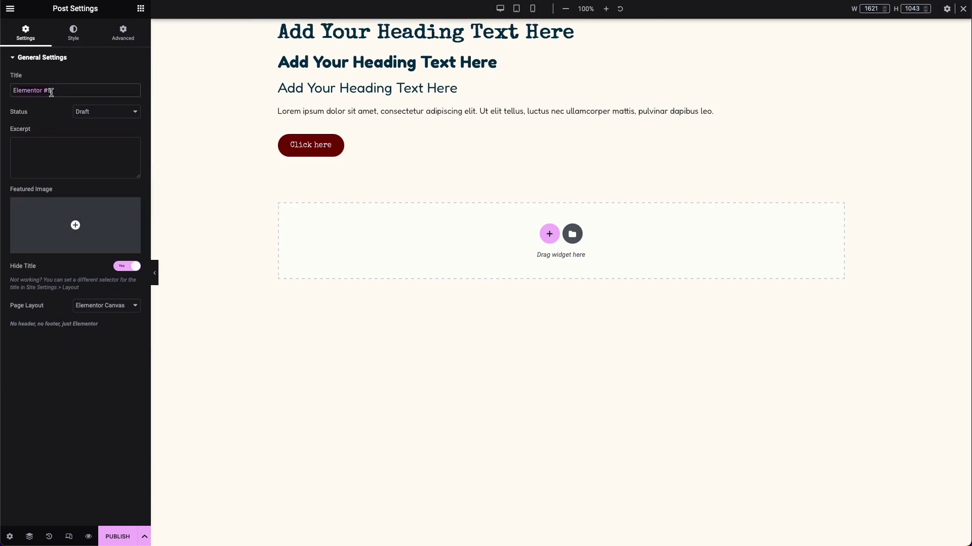
type("Style Guide")
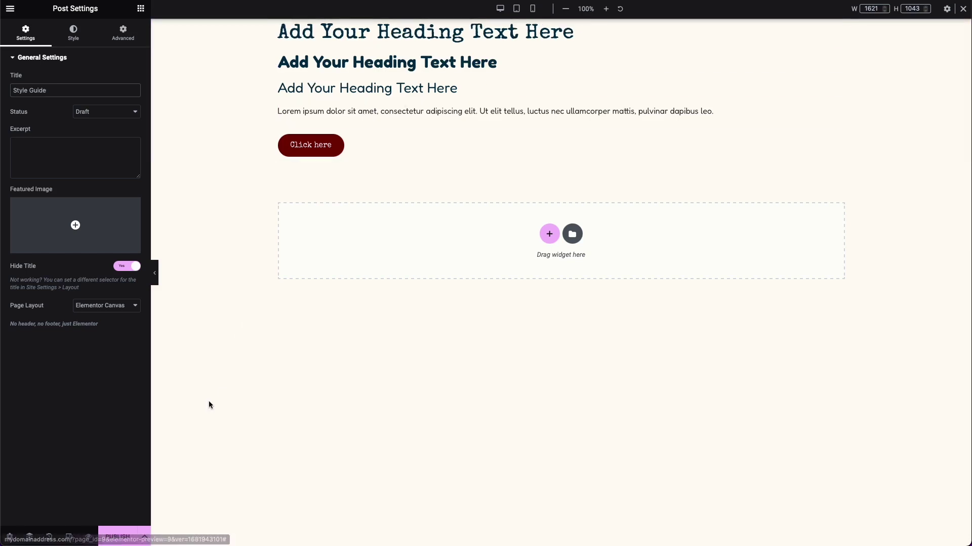
left_click(120, 540)
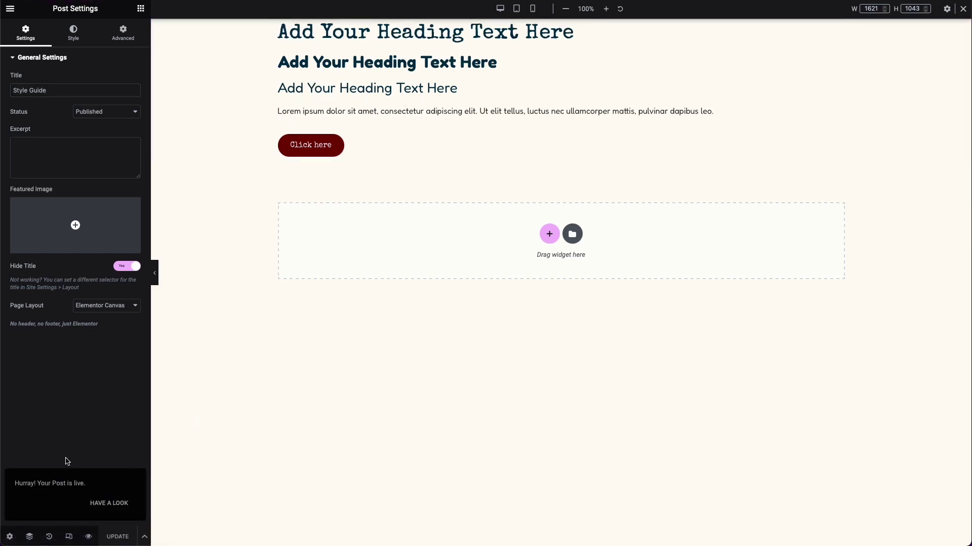
View the published Style Guide page on the live site and check its headings, body text and button styling.
left_click(108, 505)
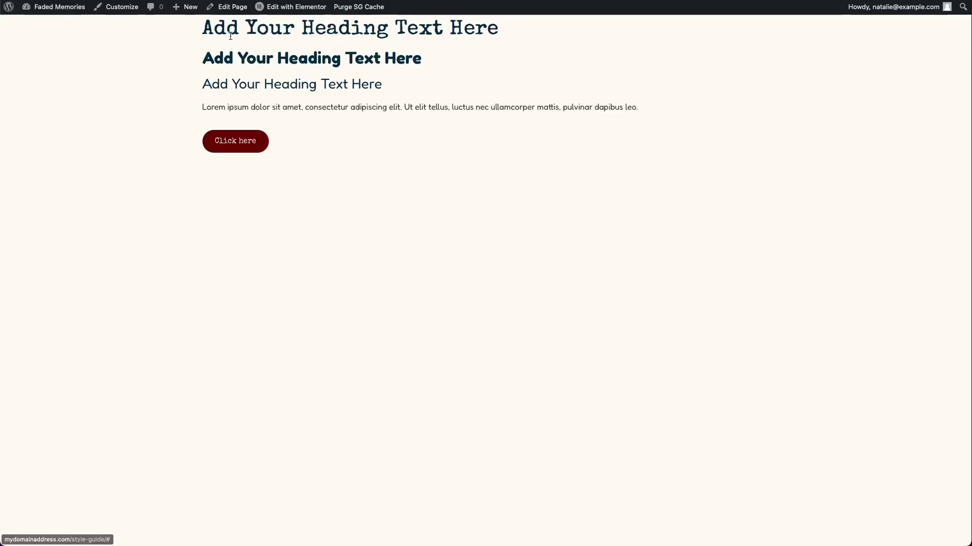
left_click_drag(396, 143, 289, 147)
left_click(237, 46)
left_click(289, 147)
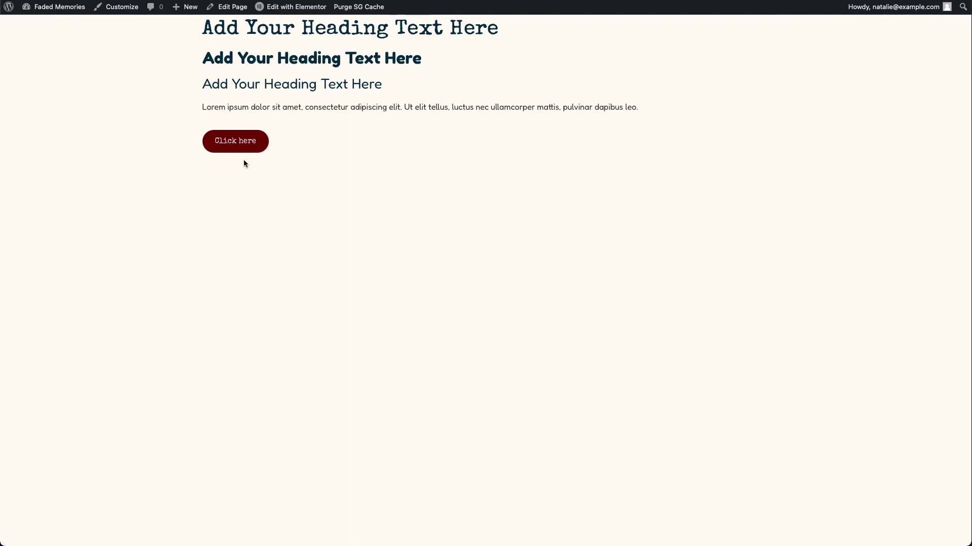